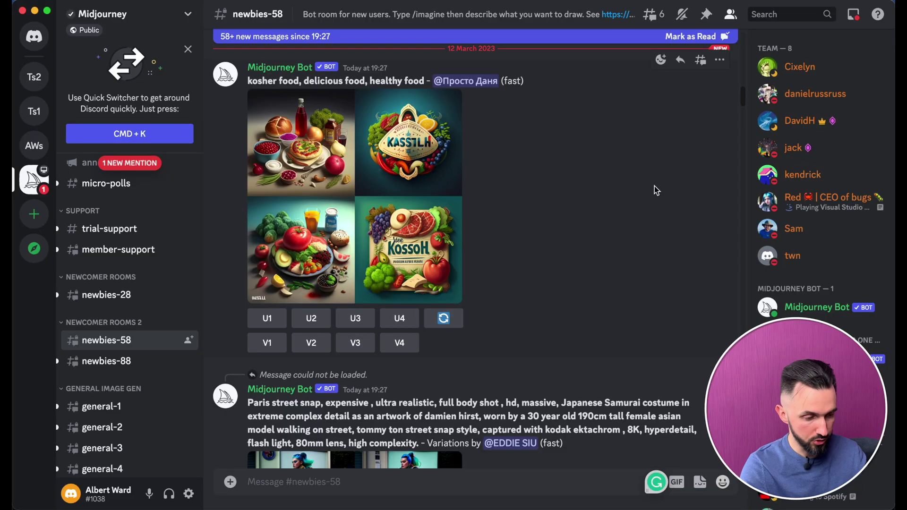
# - Start an /imagine command in the personal server's general channel with a prompt for a dog in multiple character poses and emotions
pyautogui.click(34, 145)
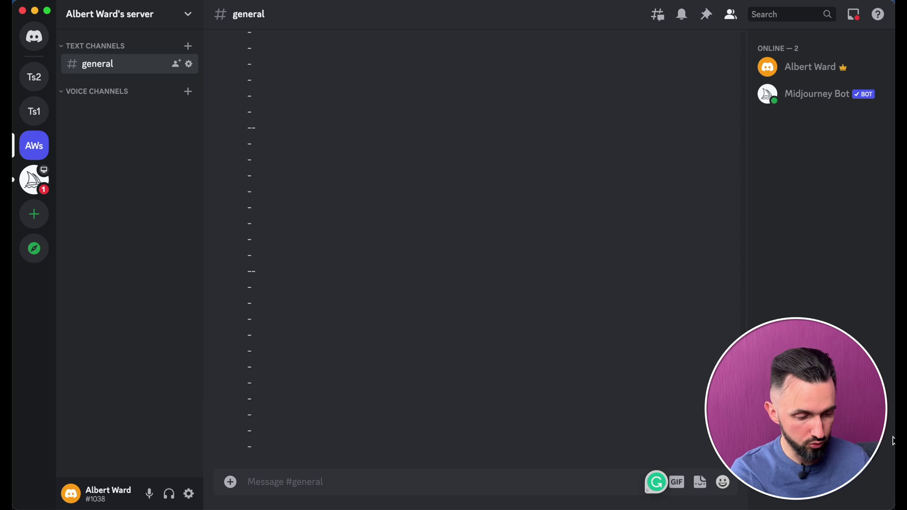
pyautogui.write('/')
pyautogui.press('Return')
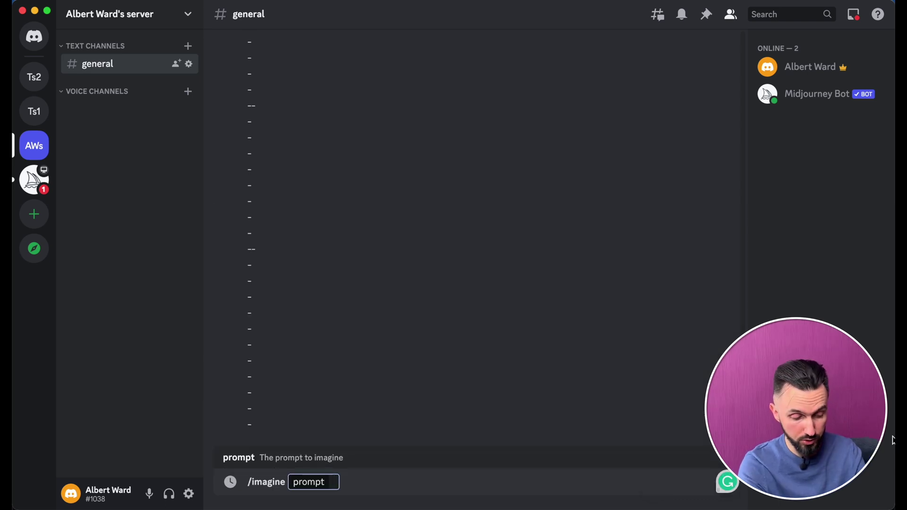
pyautogui.write('dog')
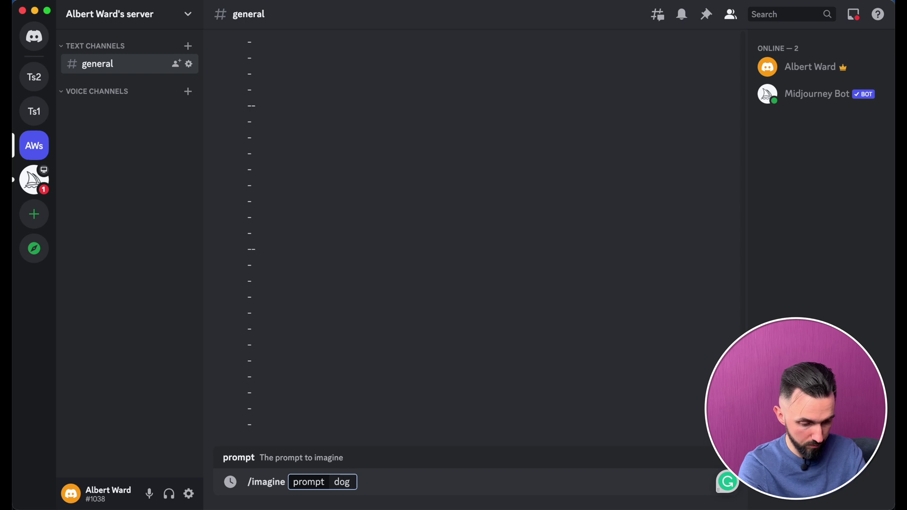
pyautogui.write(' multi')
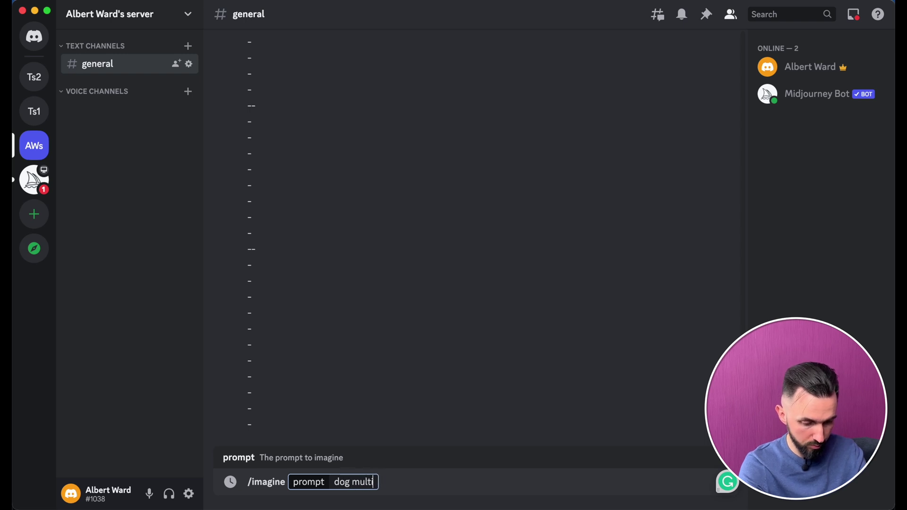
pyautogui.write('pli charachrter poses and emotions')
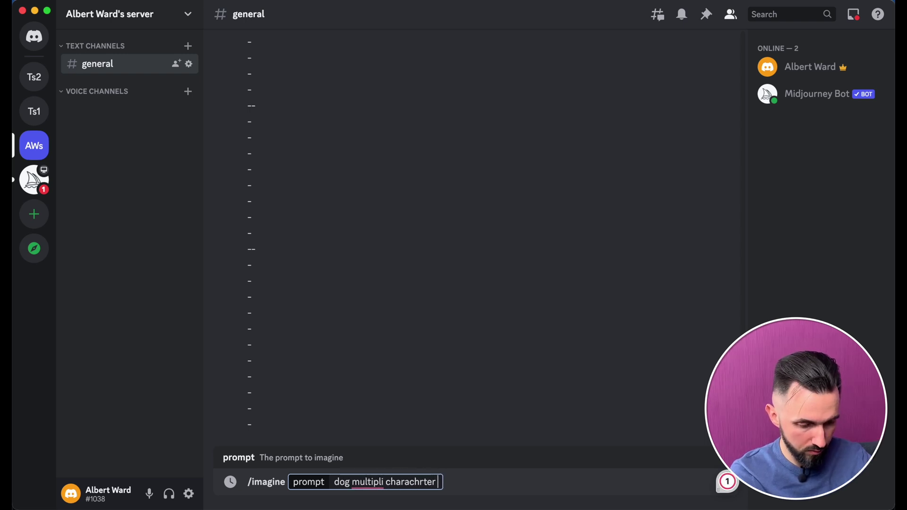
# - Generate images from the prompt corrected to "dog to multiple character poses and emotions" and view the grid enlarged
pyautogui.moveTo(370, 482)
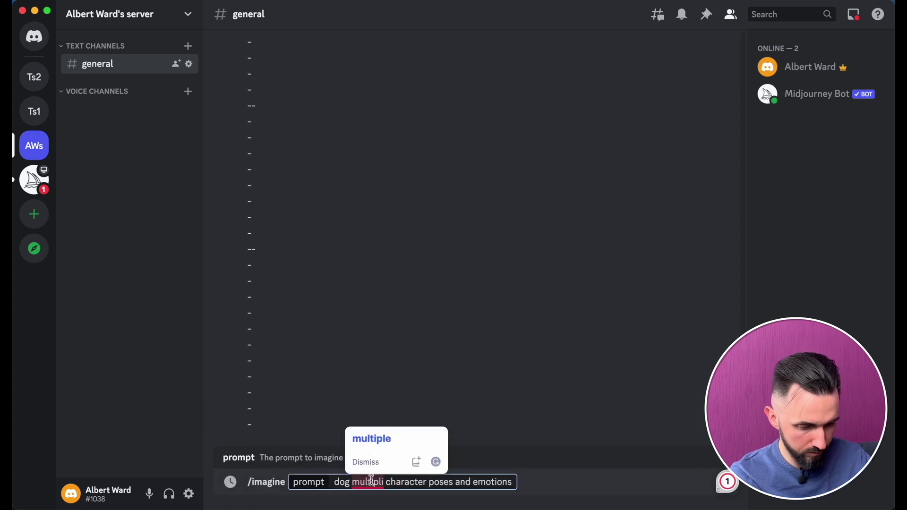
pyautogui.click(370, 436)
pyautogui.click(351, 482)
pyautogui.write('to')
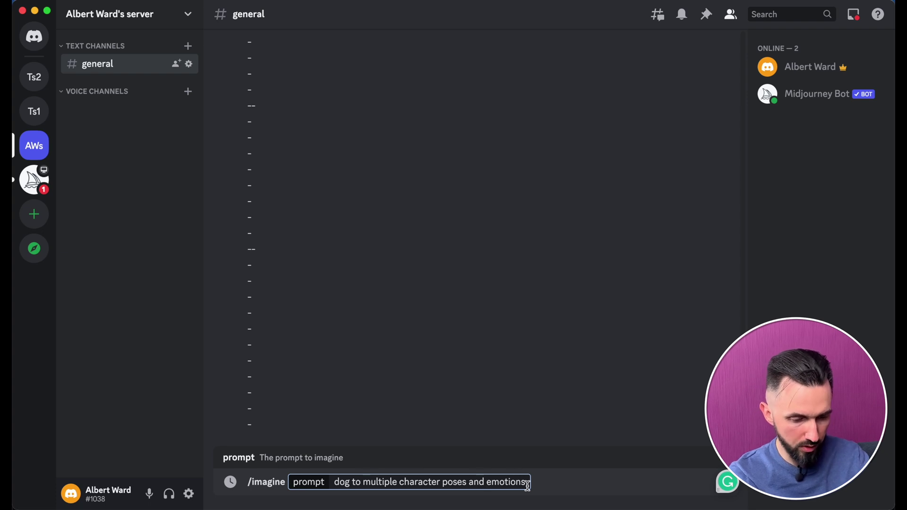
pyautogui.press('Return')
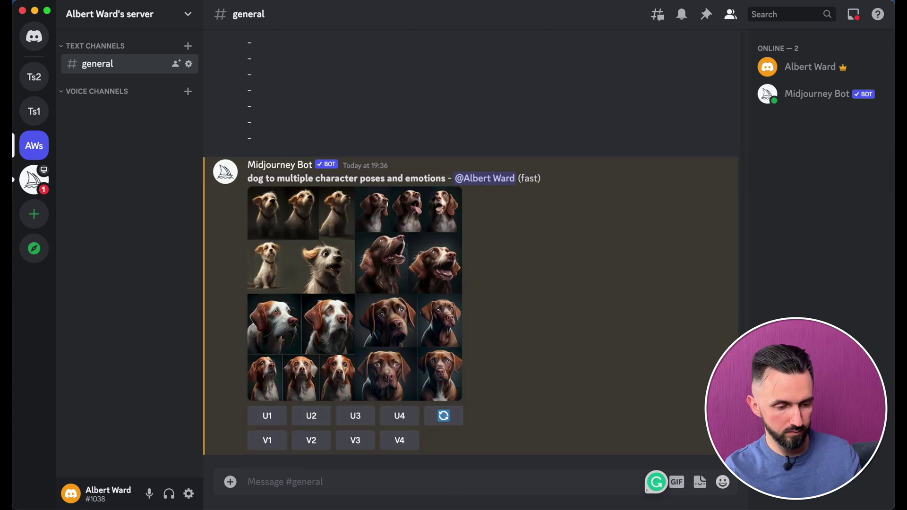
pyautogui.click(360, 288)
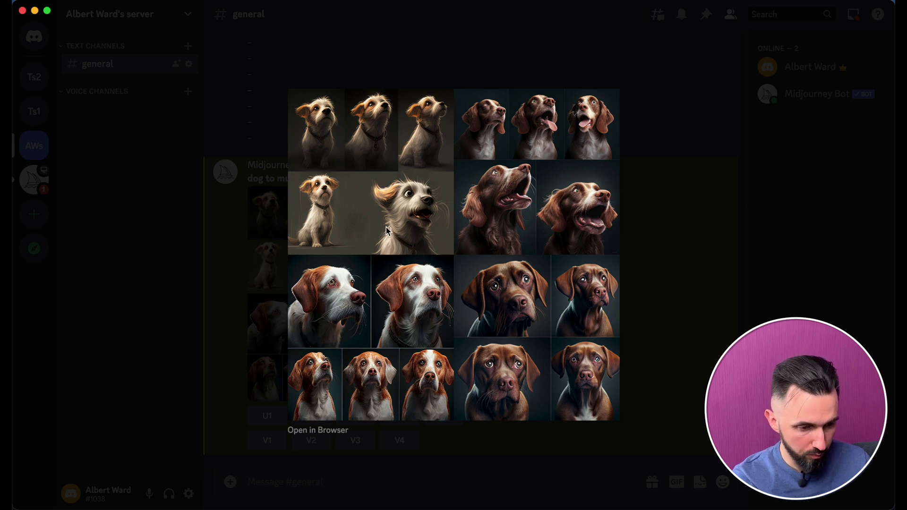
pyautogui.click(685, 248)
# - Reuse the prompt as "dog in full body to multiple character poses and emotions" to generate a new grid and view it enlarged
pyautogui.moveTo(249, 181); pyautogui.dragTo(445, 177)
pyautogui.press('super+c')
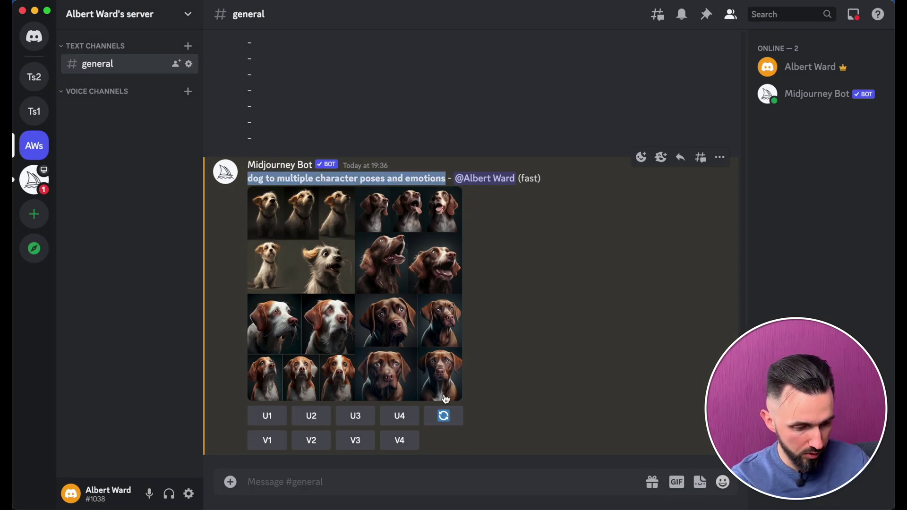
pyautogui.click(474, 480)
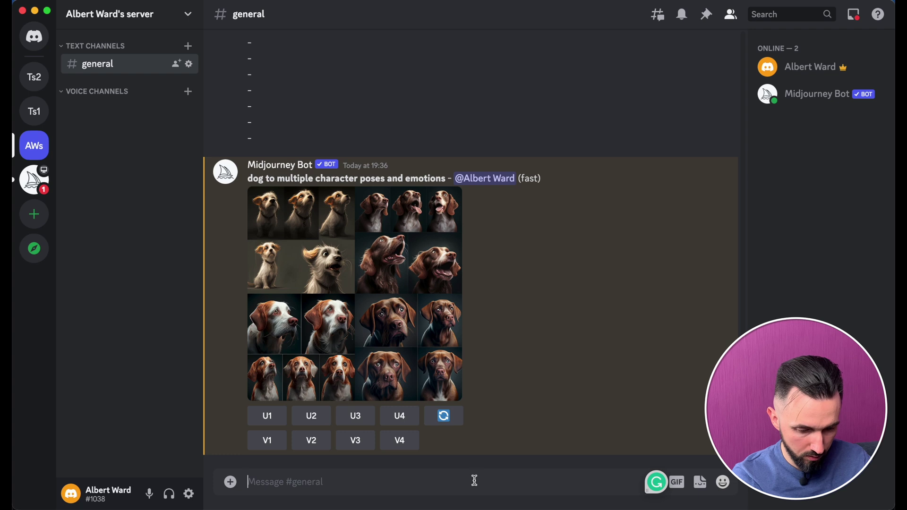
pyautogui.write('/')
pyautogui.press('Return')
pyautogui.press('super+v')
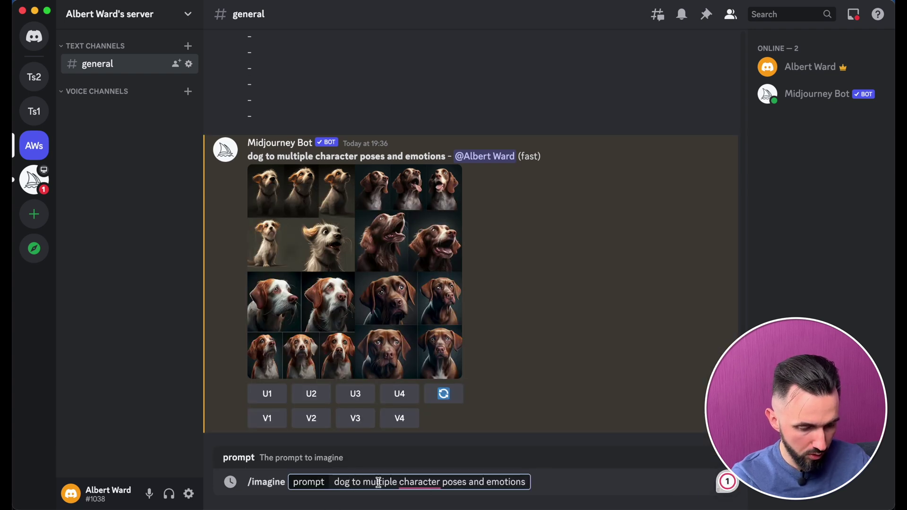
pyautogui.write('in full body')
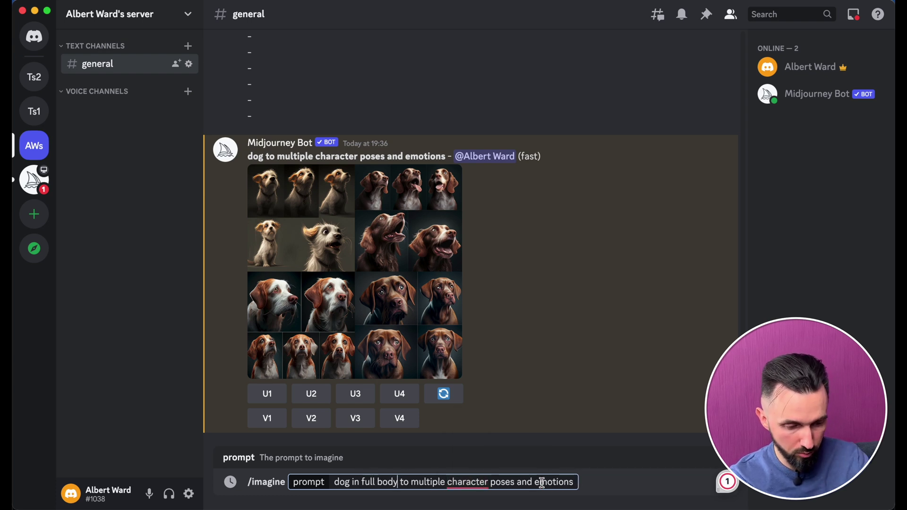
pyautogui.click(577, 482)
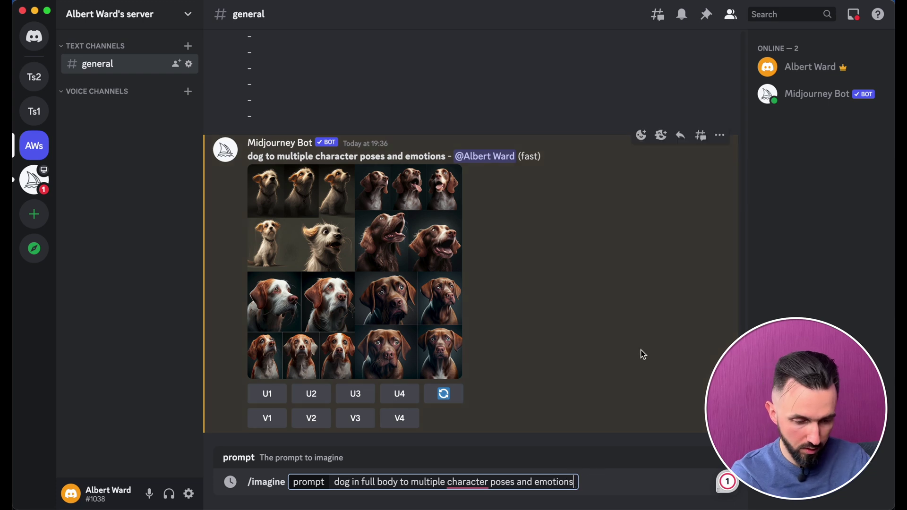
pyautogui.press('Return')
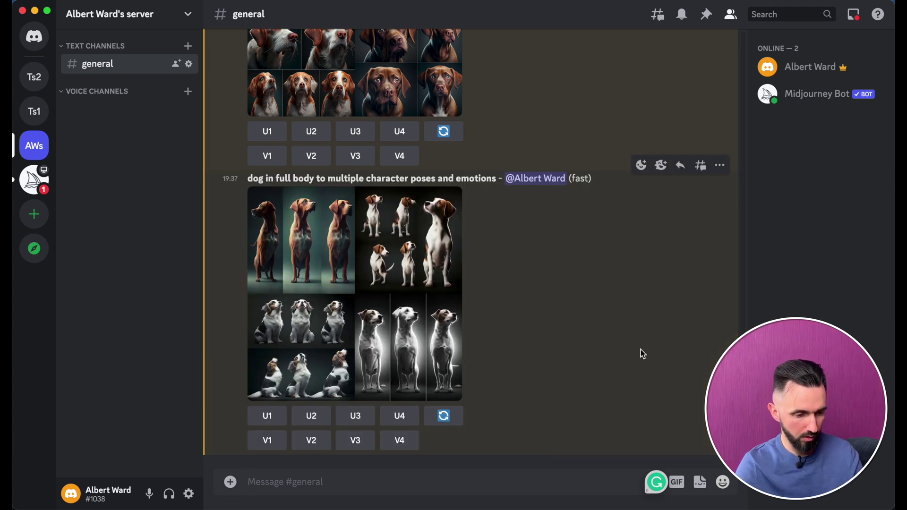
pyautogui.click(451, 245)
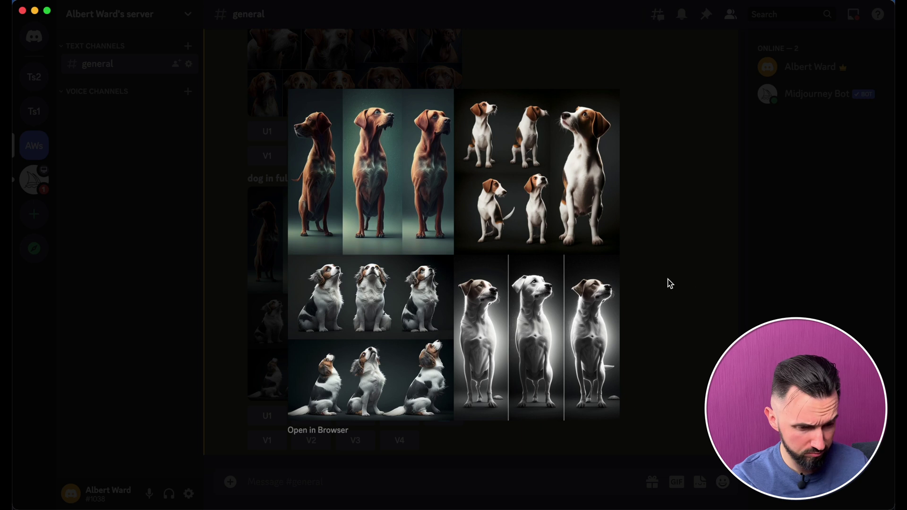
pyautogui.click(690, 282)
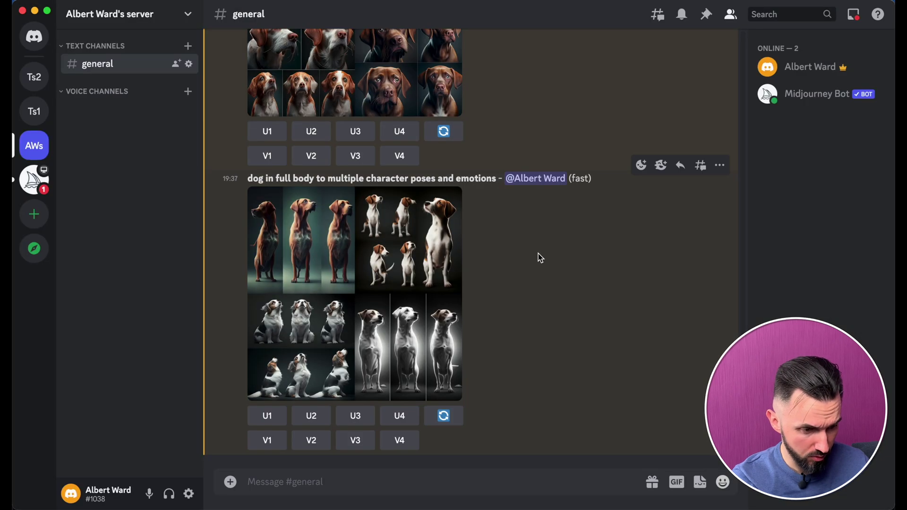
# - Upscale the first image of the original "dog to multiple character poses and emotions" grid and view it enlarged
pyautogui.scroll(3, 491, 254)
pyautogui.click(320, 107)
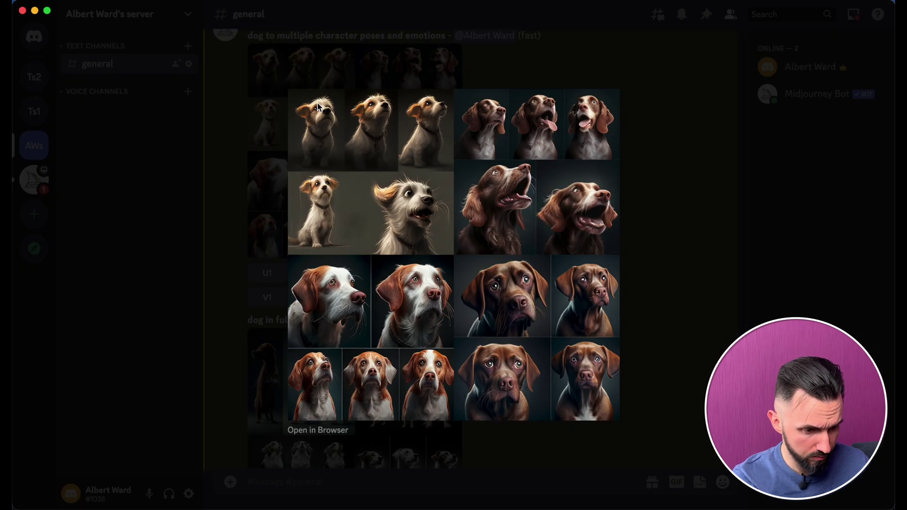
pyautogui.click(652, 217)
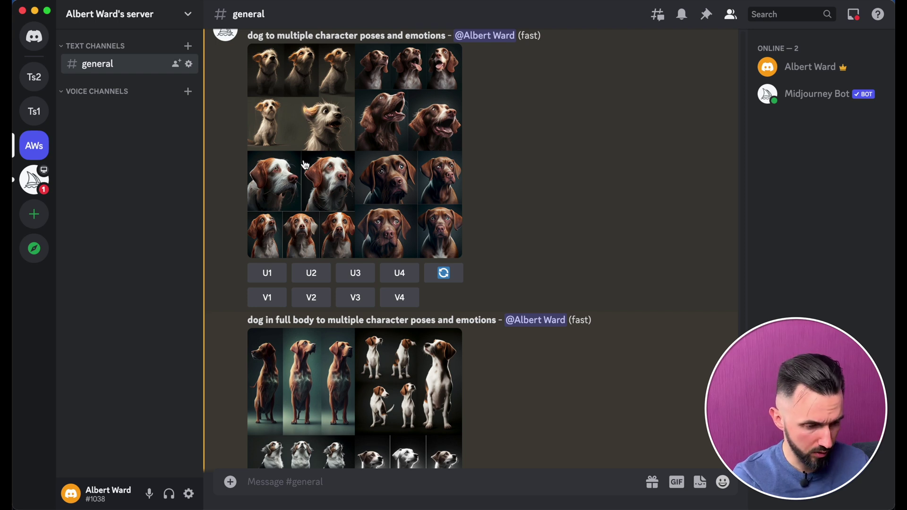
pyautogui.click(270, 279)
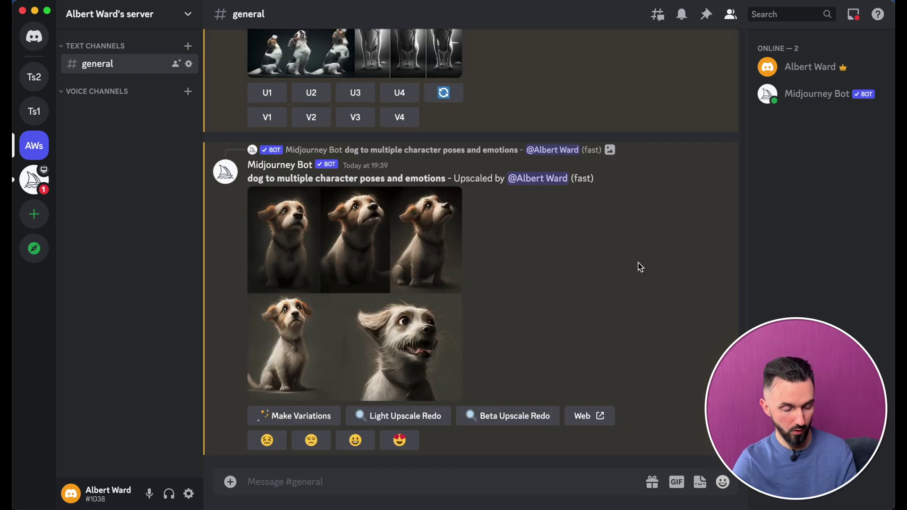
pyautogui.click(361, 275)
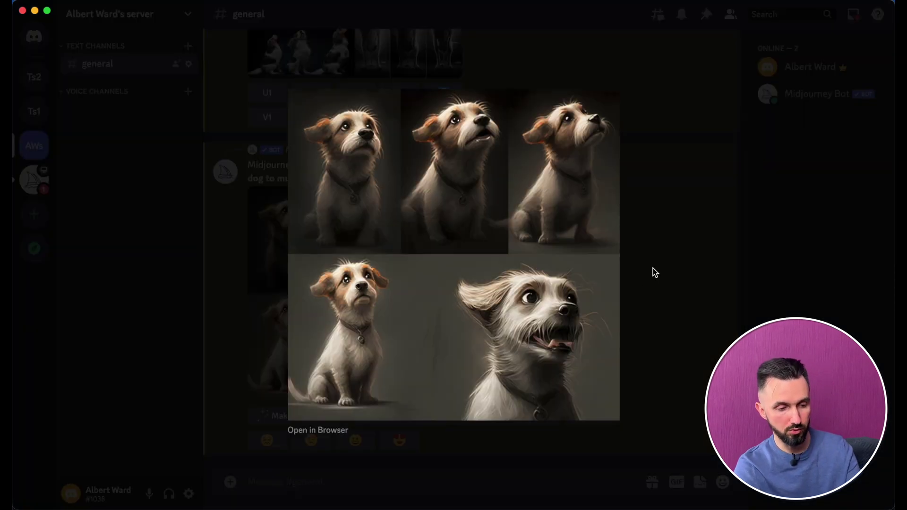
pyautogui.click(654, 273)
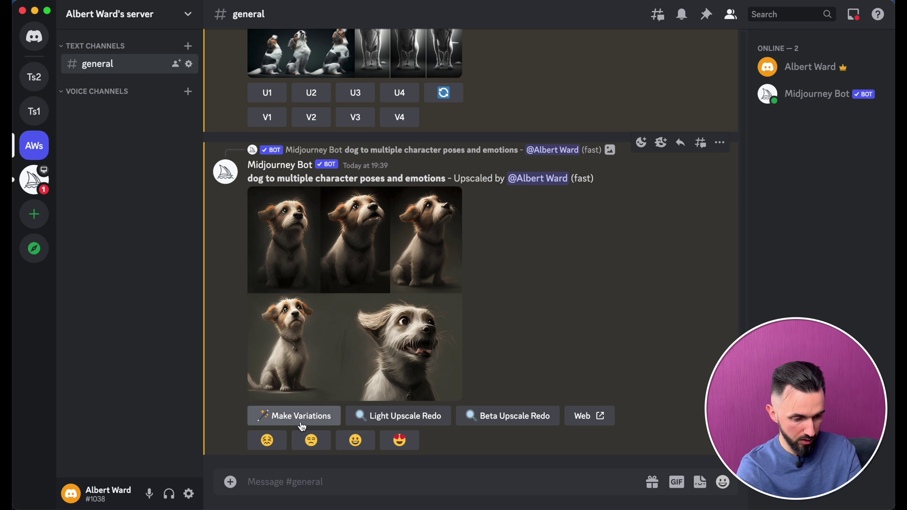
# - Make variations of the upscaled dog character sheet and view the resulting grid enlarged
pyautogui.click(317, 418)
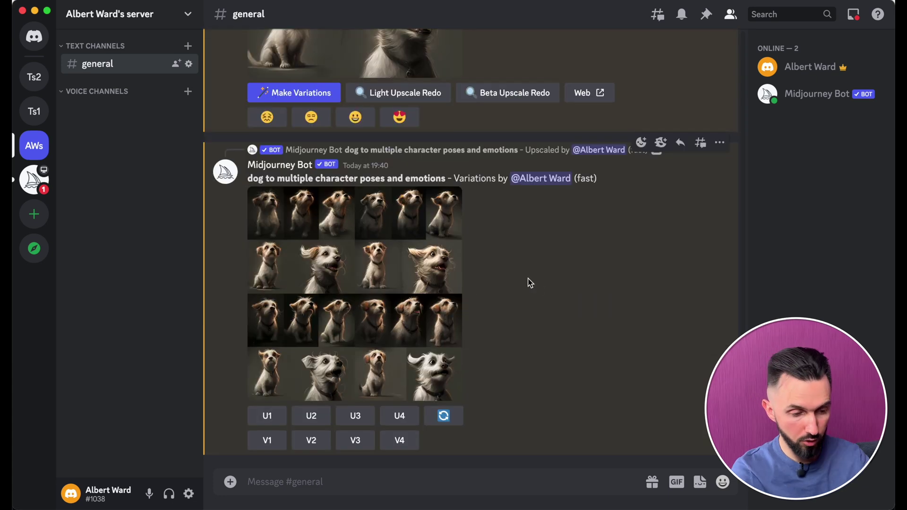
pyautogui.click(378, 243)
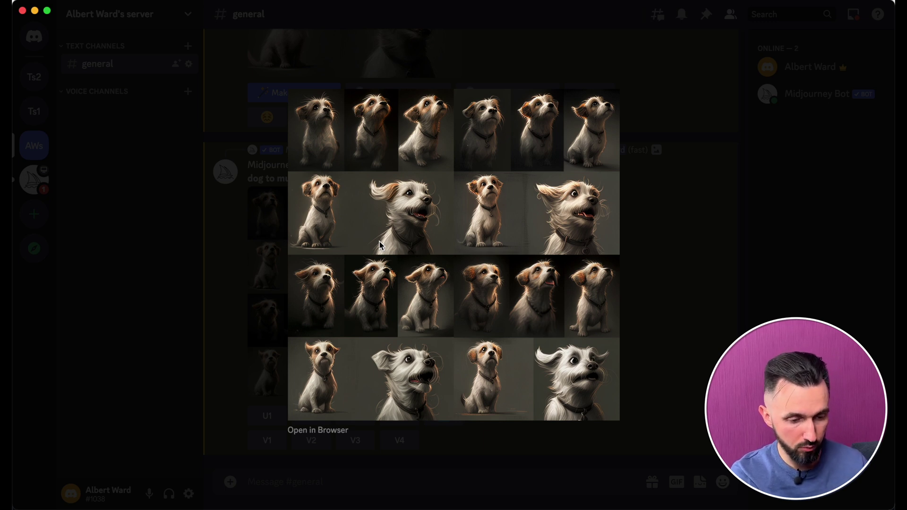
pyautogui.click(635, 256)
# - Make a second set of variations from the same upscaled dog image and view the new grid enlarged
pyautogui.scroll(5, 635, 256)
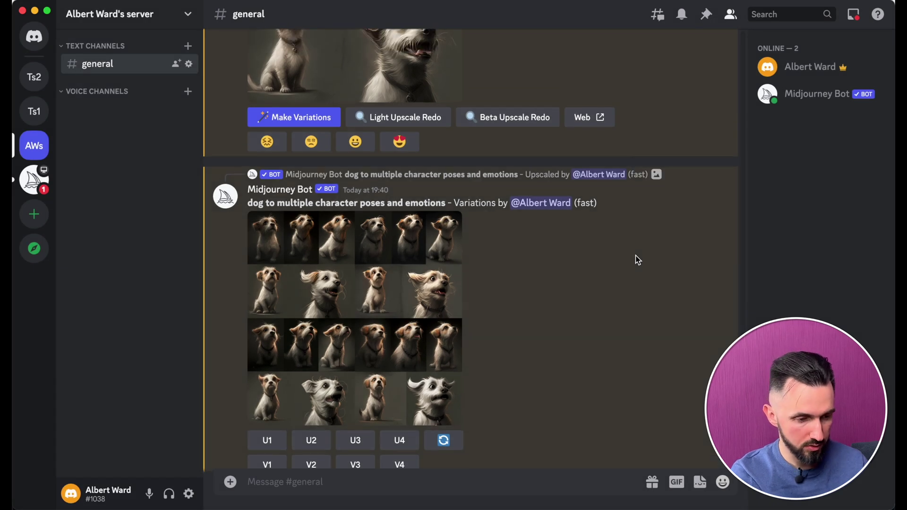
pyautogui.click(265, 267)
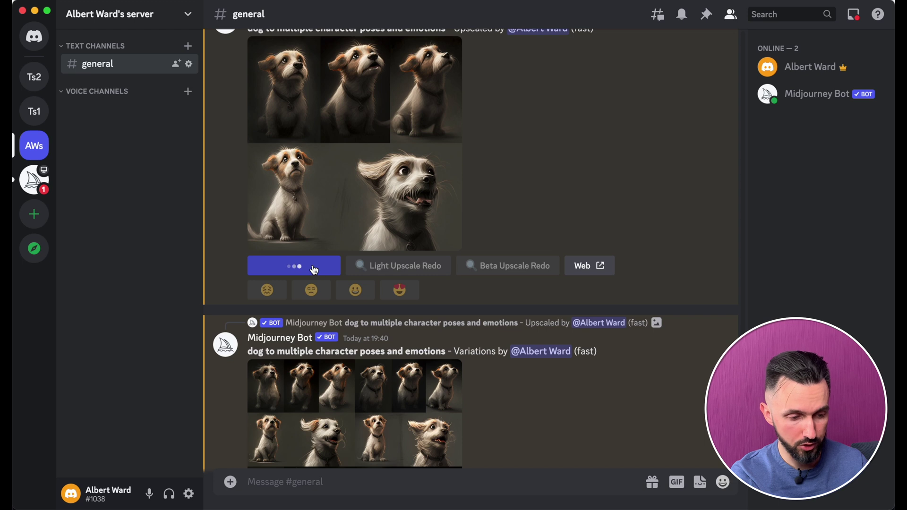
pyautogui.scroll(-8, 622, 438)
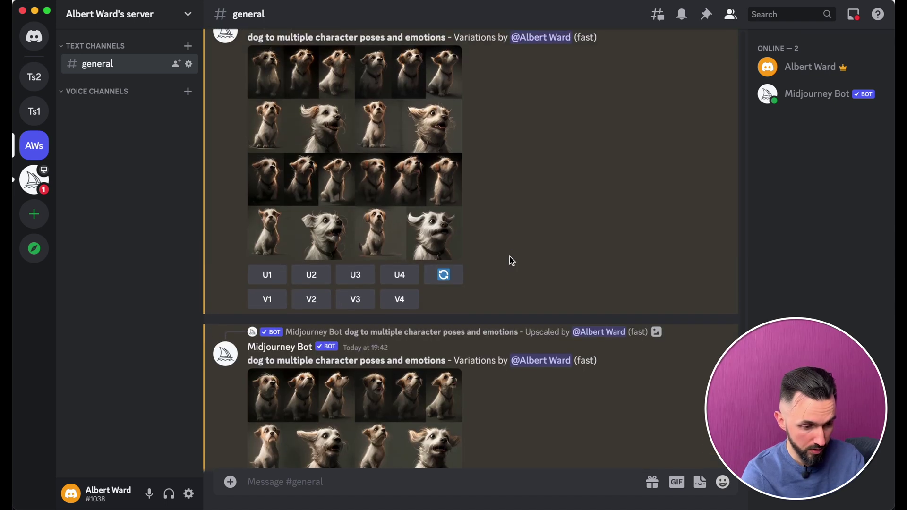
pyautogui.scroll(-4, 510, 260)
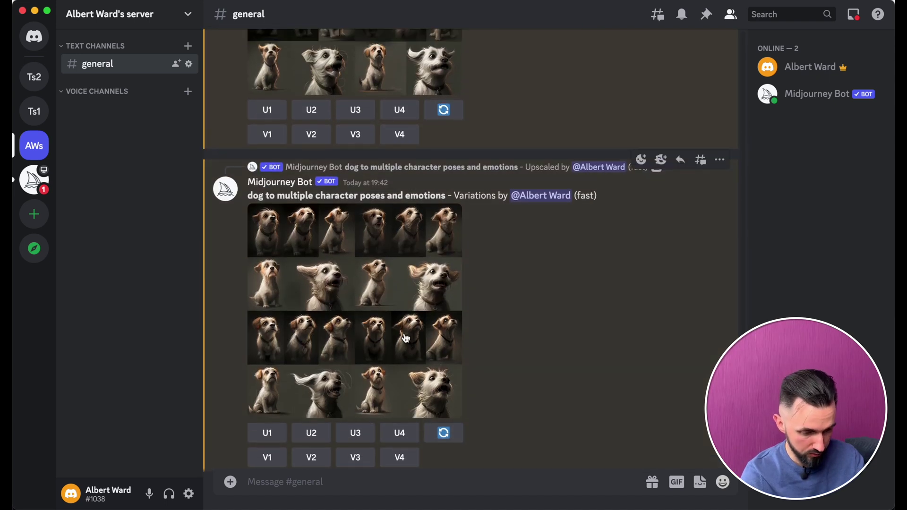
pyautogui.click(406, 337)
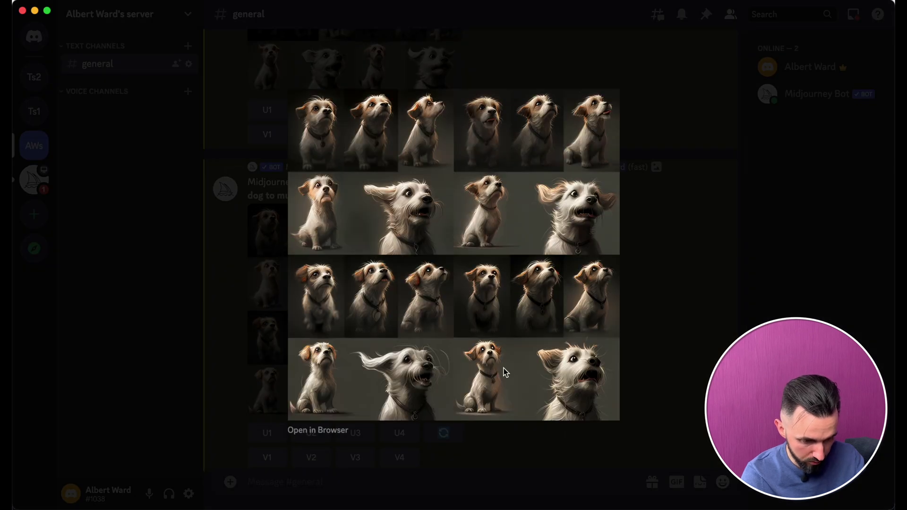
pyautogui.click(658, 338)
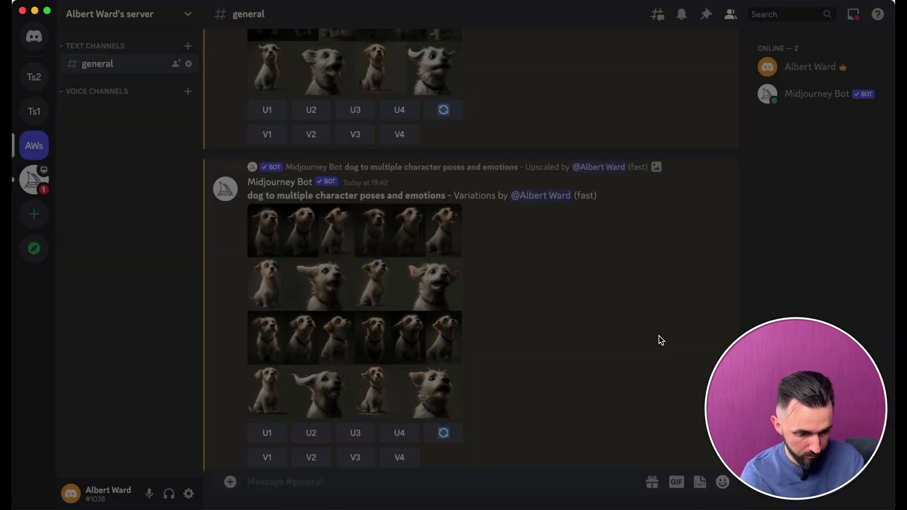
# - Compare the two variation grids enlarged, examining how the dog's poses and expressions differ between them
pyautogui.scroll(3, 460, 222)
pyautogui.click(363, 123)
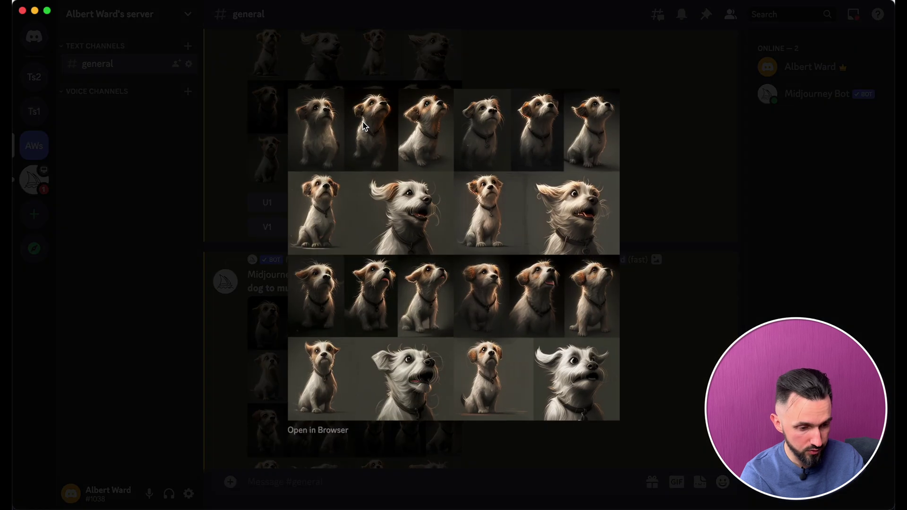
pyautogui.click(663, 219)
pyautogui.scroll(-3, 486, 299)
pyautogui.click(286, 378)
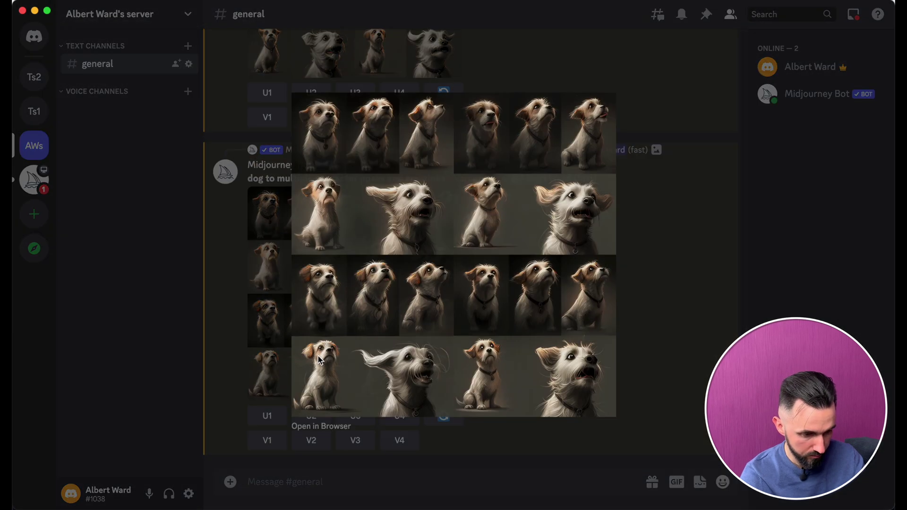
pyautogui.click(694, 301)
pyautogui.scroll(5, 454, 244)
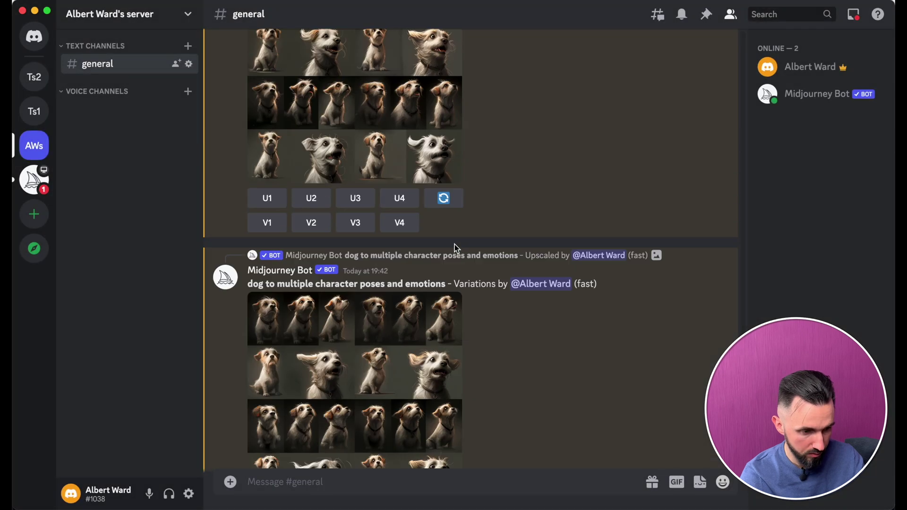
pyautogui.click(329, 173)
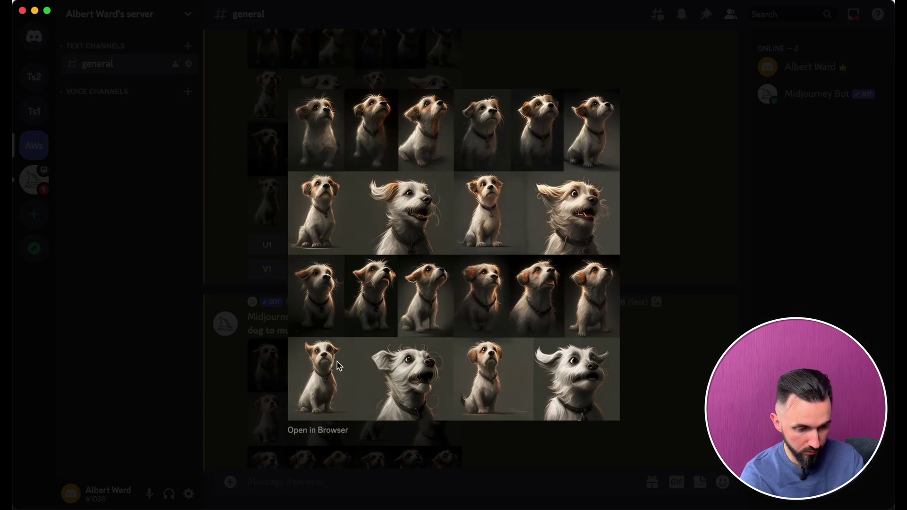
pyautogui.click(708, 239)
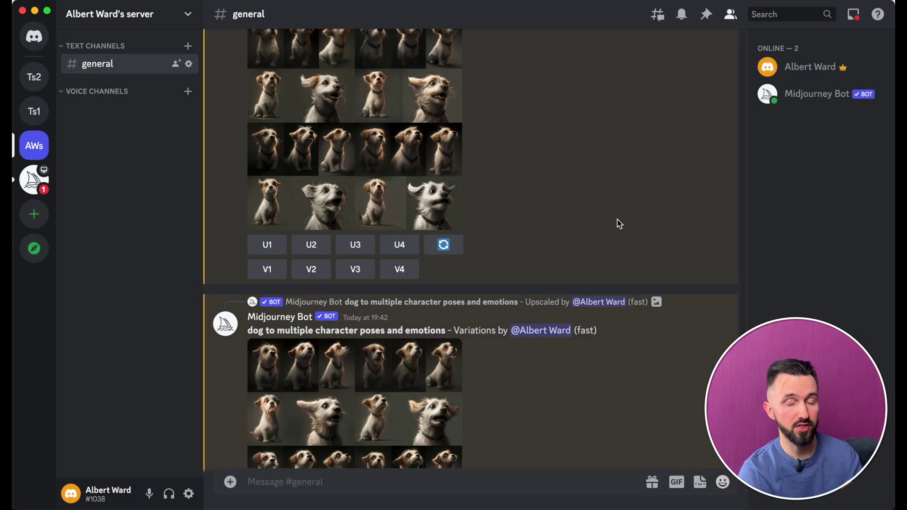
# - Generate images with the prompt "cat in full body to multiply poses and expressions" and view the resulting grid enlarged
pyautogui.scroll(-2, 618, 223)
pyautogui.scroll(-4, 619, 224)
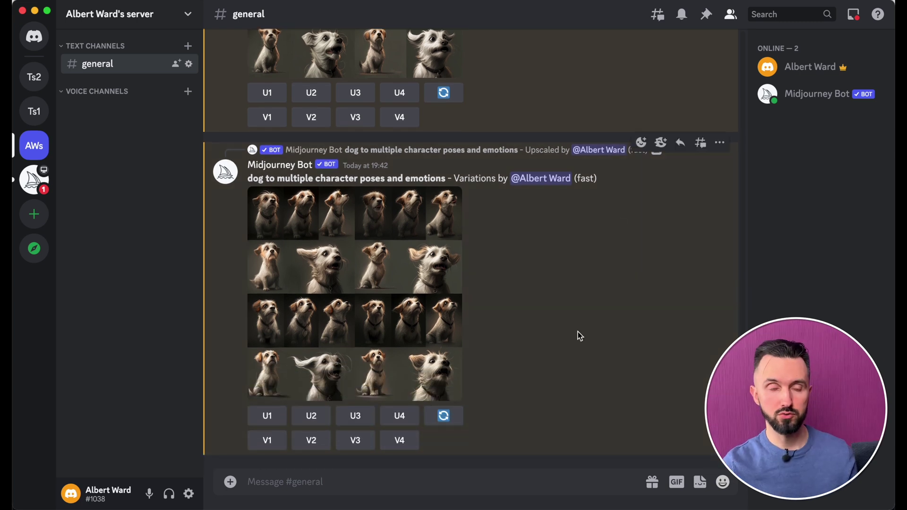
pyautogui.click(440, 478)
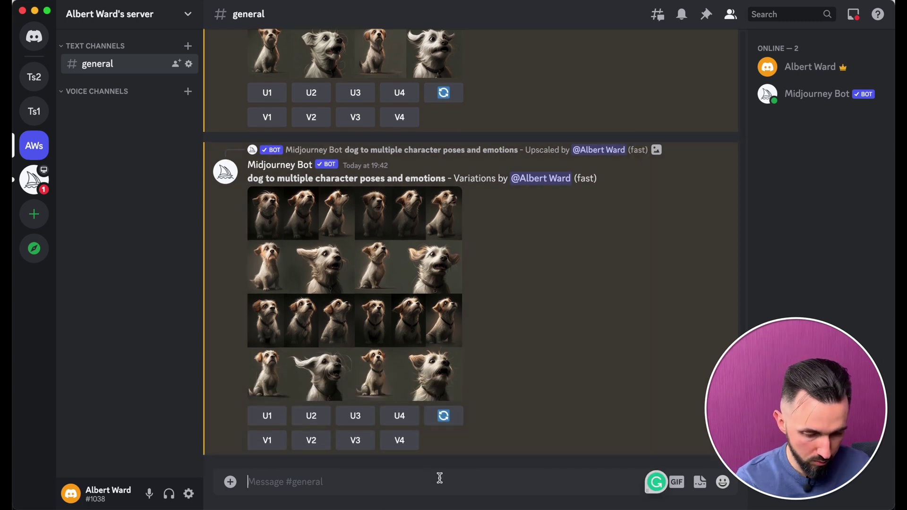
pyautogui.write('/imagine')
pyautogui.press('Tab')
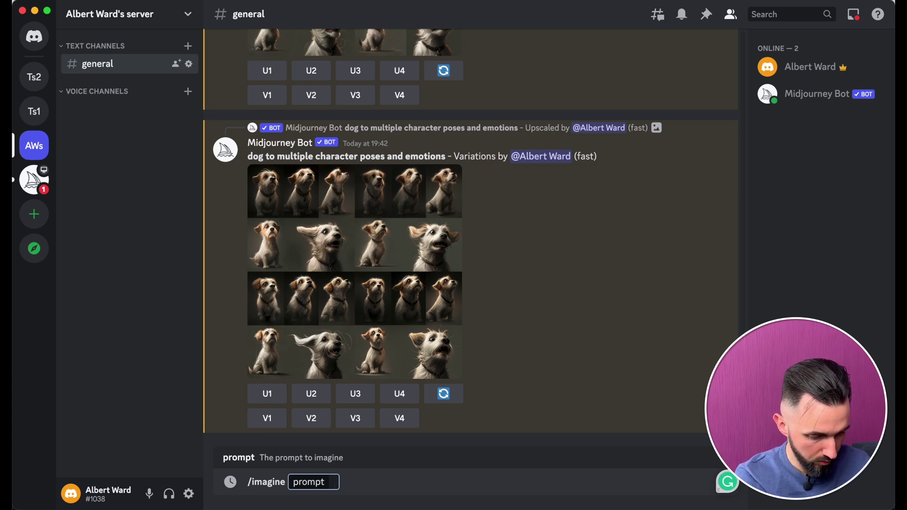
pyautogui.write('cat in full body,')
pyautogui.press('BackSpace')
pyautogui.write('to multiply poses and expressions')
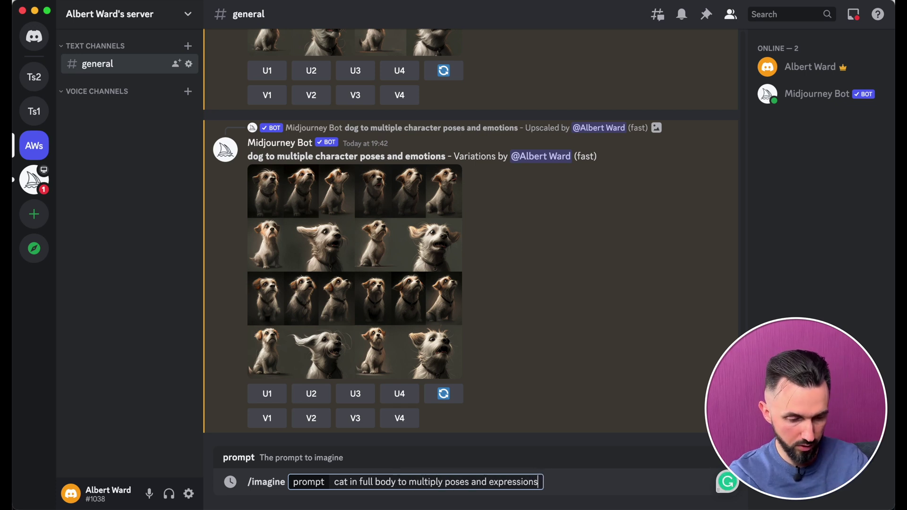
pyautogui.press('Return')
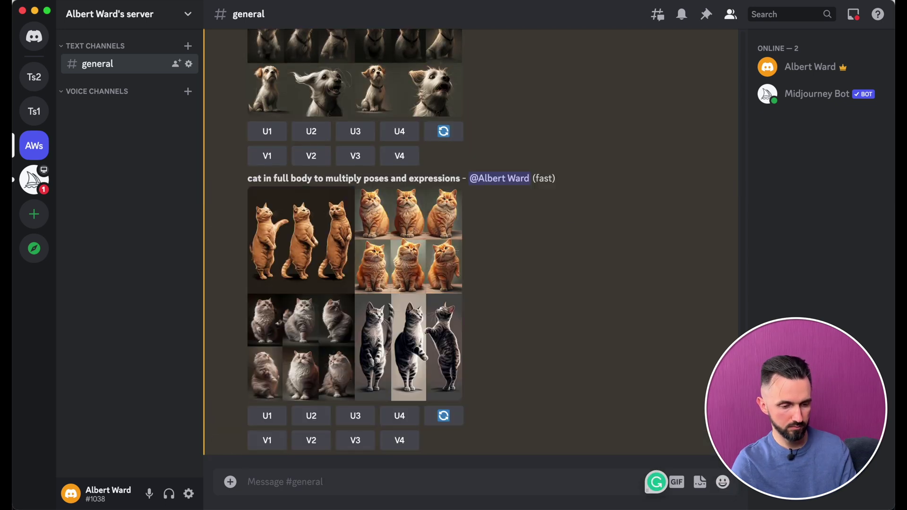
pyautogui.click(378, 263)
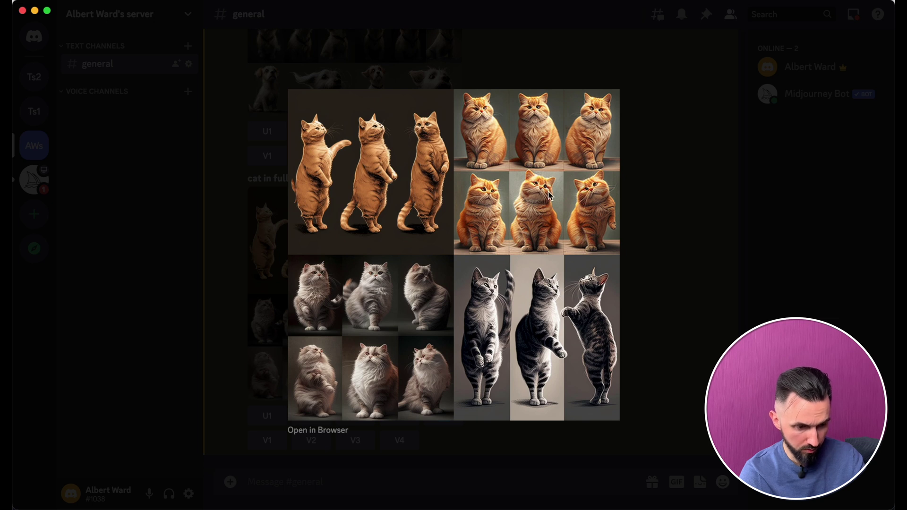
pyautogui.click(698, 277)
# - Upscale the second image of the cat grid, then make variations of it and view them enlarged
pyautogui.click(303, 423)
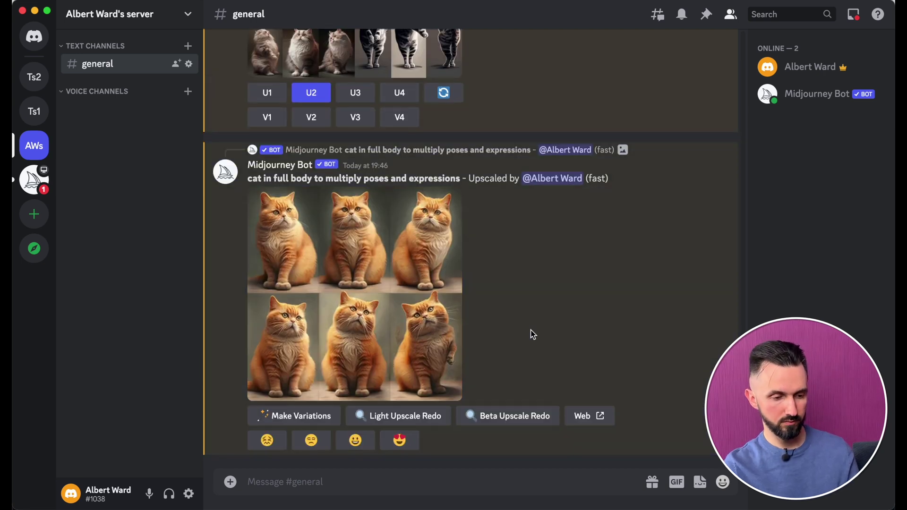
pyautogui.click(308, 417)
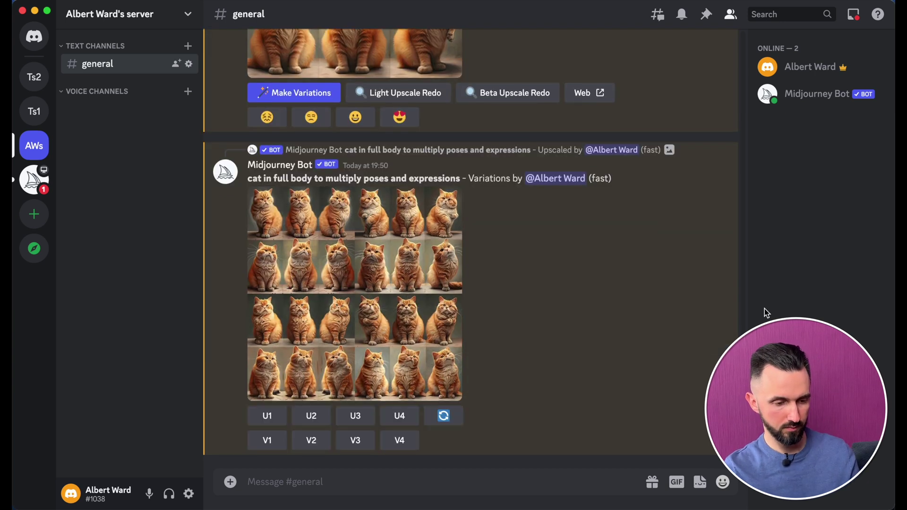
pyautogui.click(419, 279)
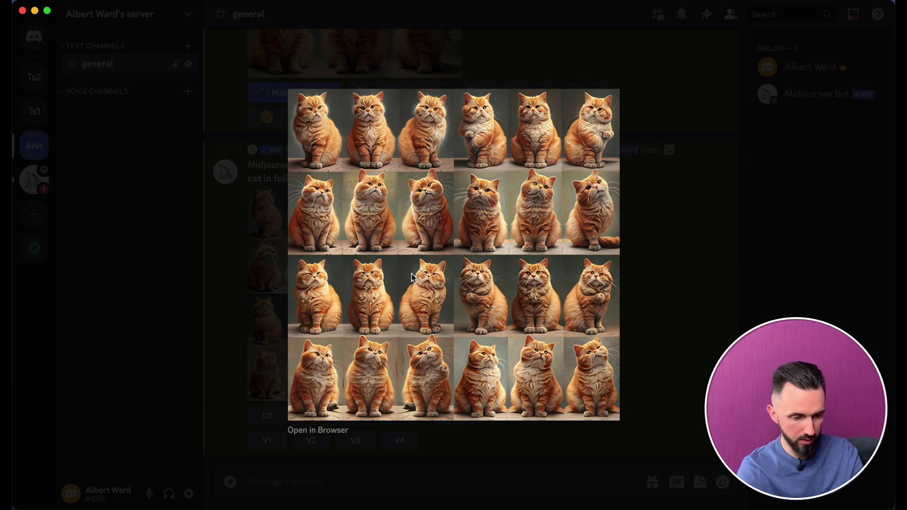
pyautogui.click(683, 304)
pyautogui.scroll(3, 567, 239)
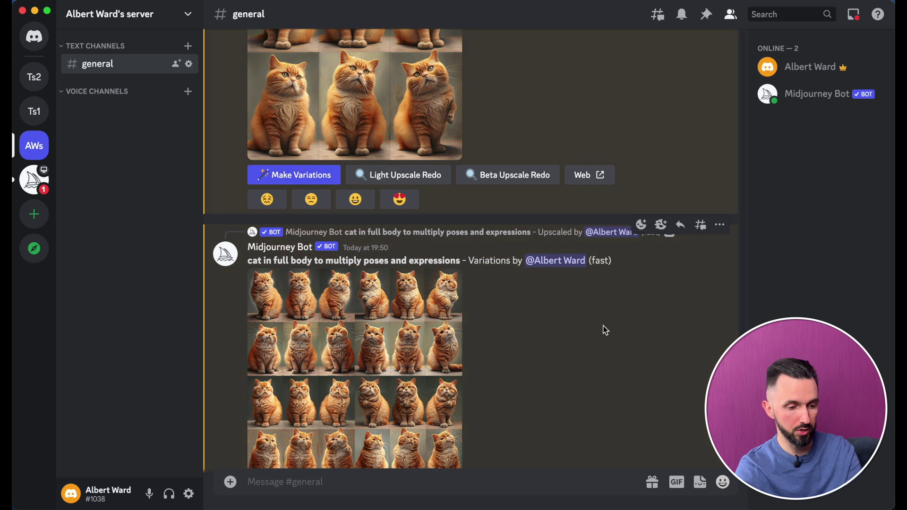
pyautogui.scroll(-3, 625, 366)
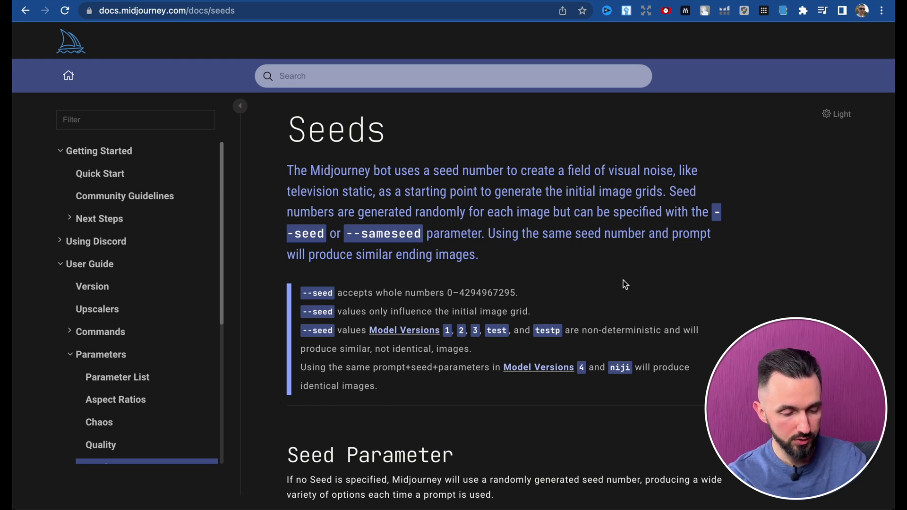
# - Read the Seeds page of the Midjourney documentation in the browser, comparing the random-seed examples with the --seed 123 examples
pyautogui.scroll(-5, 625, 284)
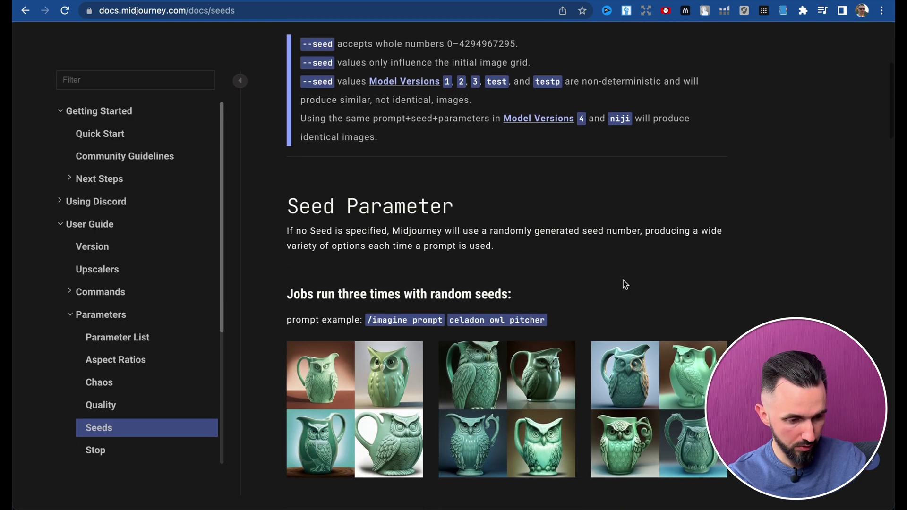
pyautogui.scroll(-1, 623, 283)
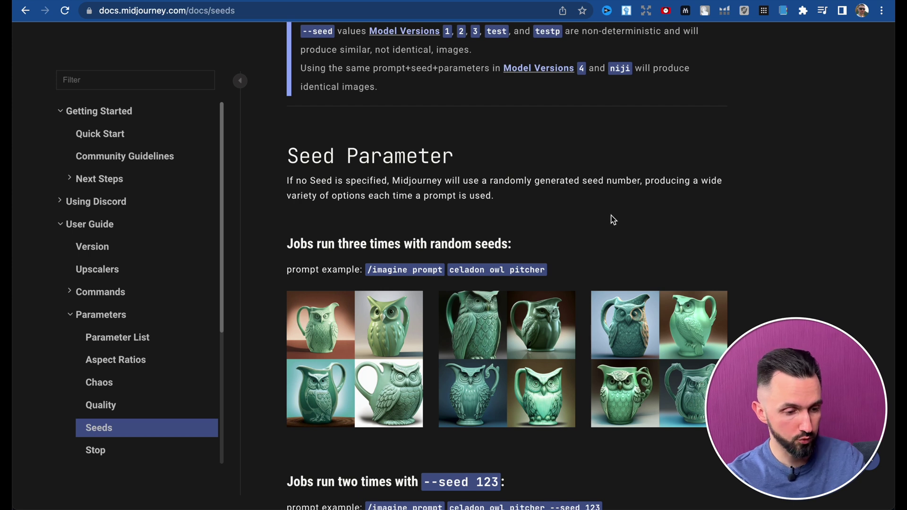
pyautogui.scroll(-1, 613, 220)
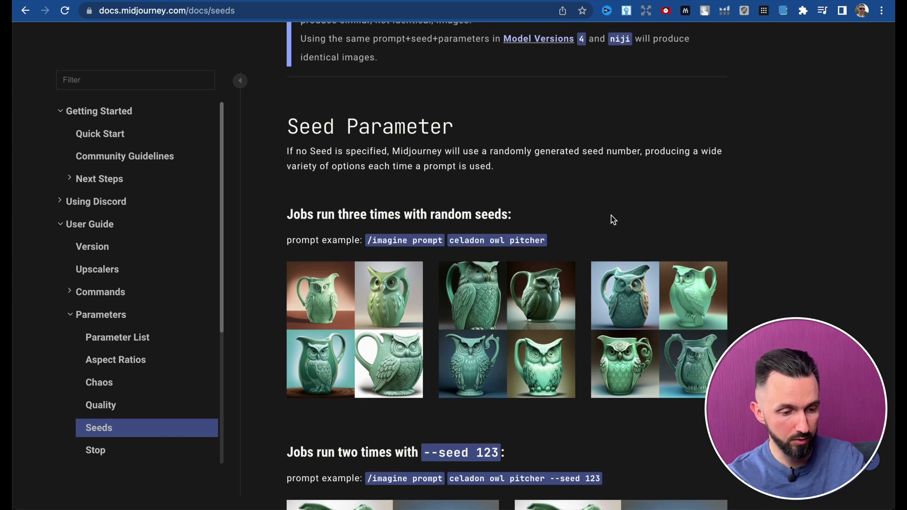
pyautogui.scroll(-2, 611, 217)
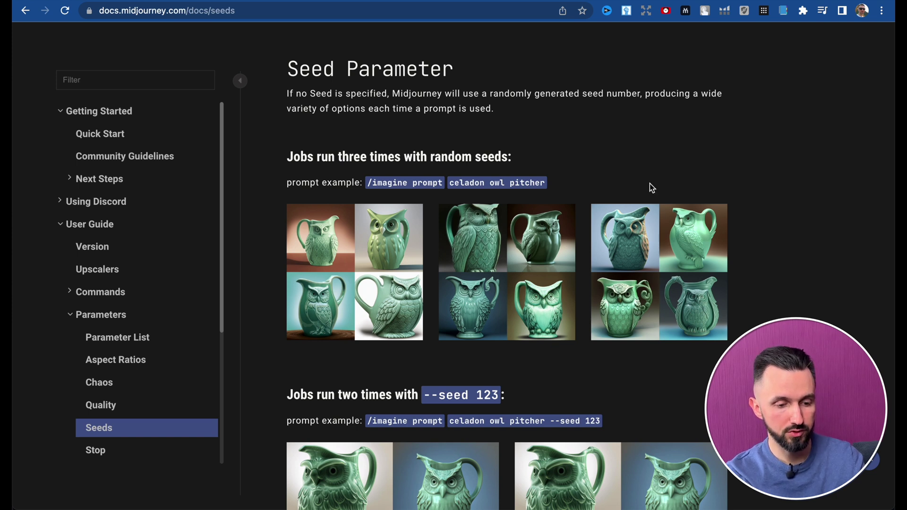
pyautogui.scroll(-5, 650, 186)
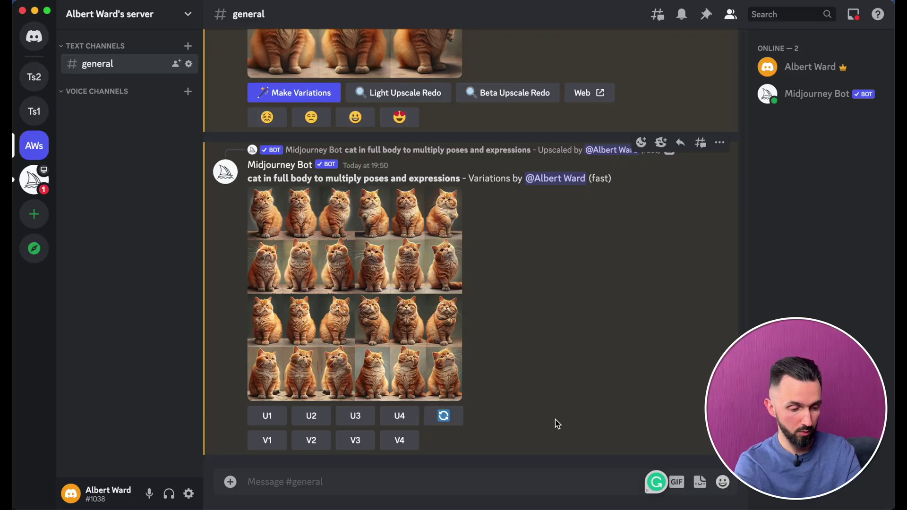
# - Back in Discord, generate images with the prompt "little boy, wearing glasses, in full body, pixar style, white background" and view the grid enlarged
pyautogui.write('/')
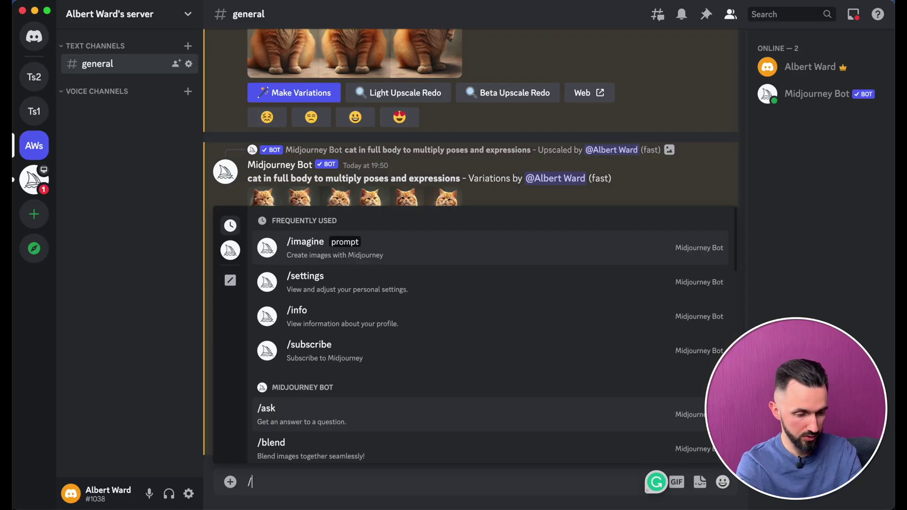
pyautogui.press('Return')
pyautogui.write('little')
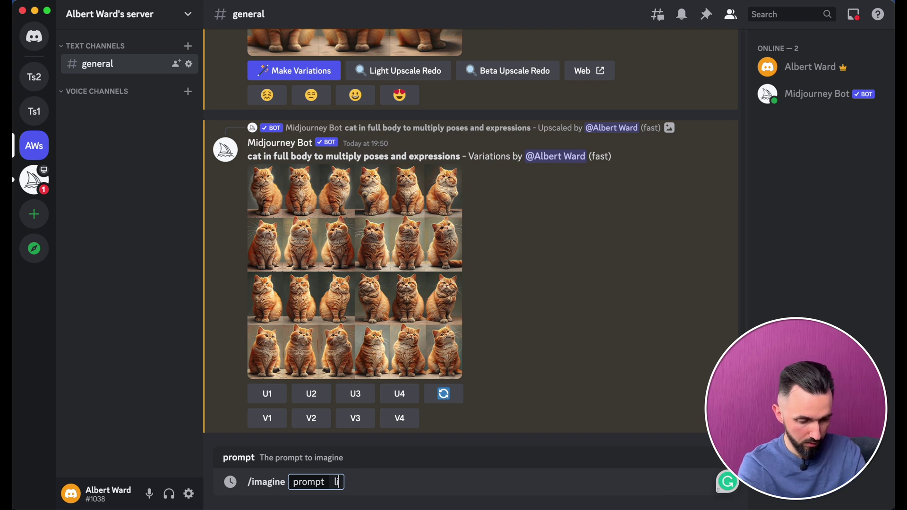
pyautogui.write(' boy')
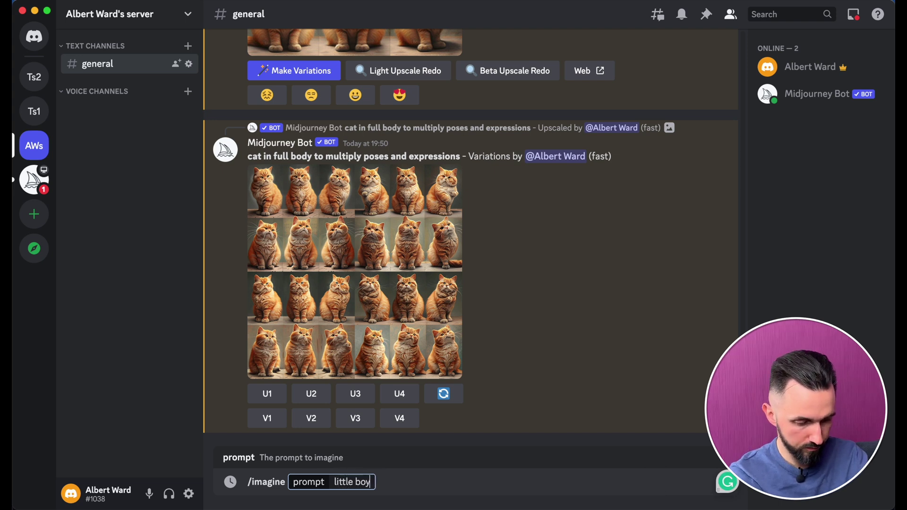
pyautogui.write(', wearing glasses, in full body, pixar style')
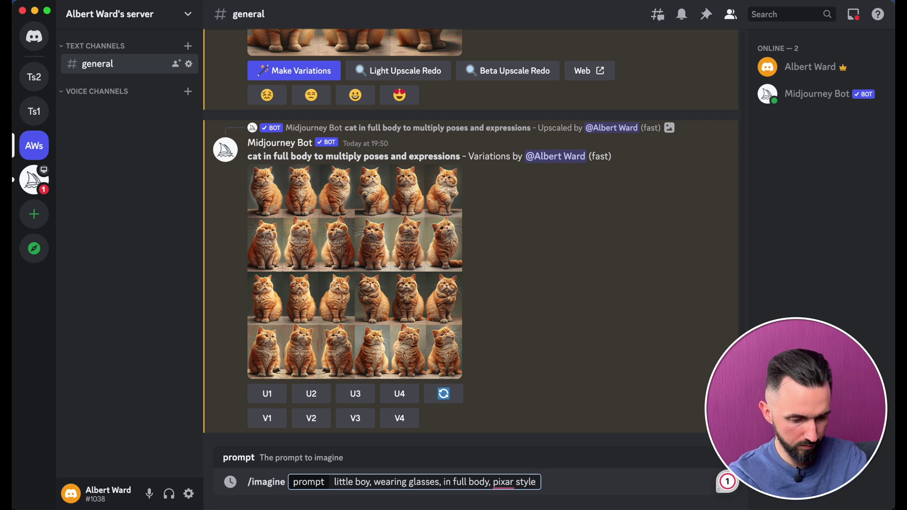
pyautogui.write(', white background')
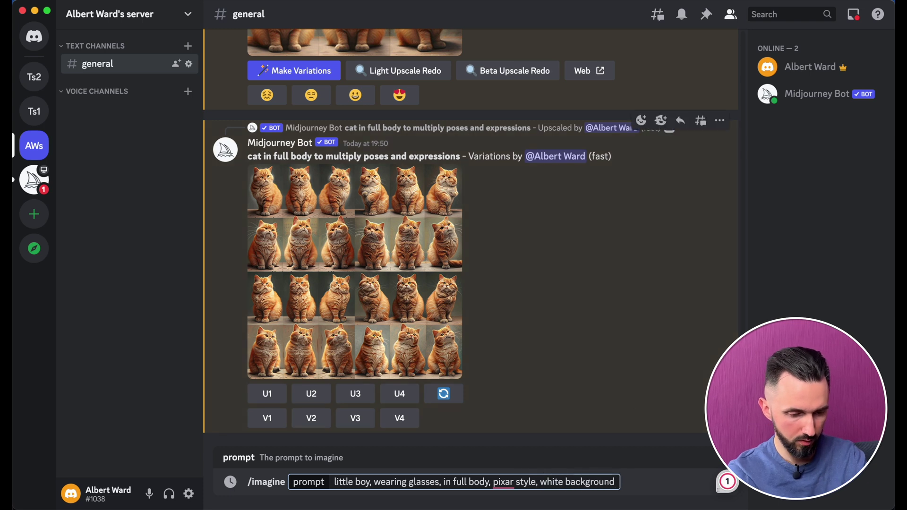
pyautogui.press('Return')
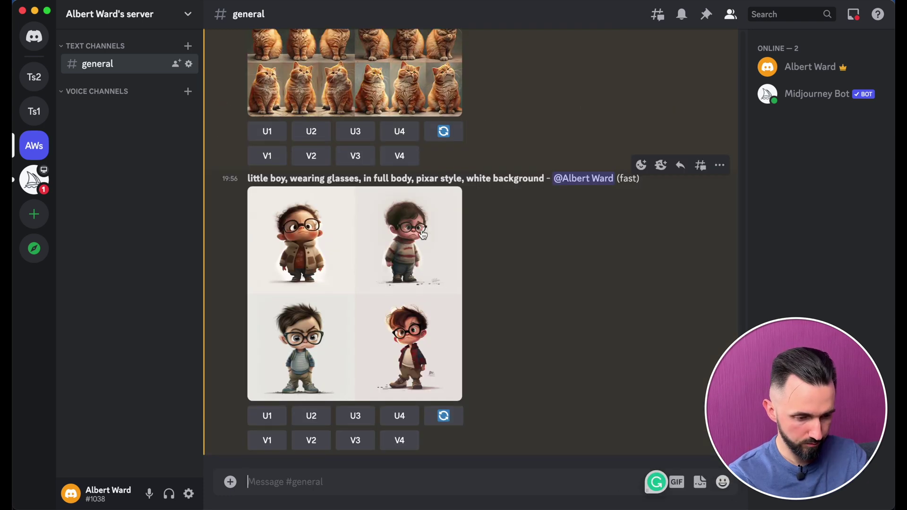
pyautogui.click(423, 235)
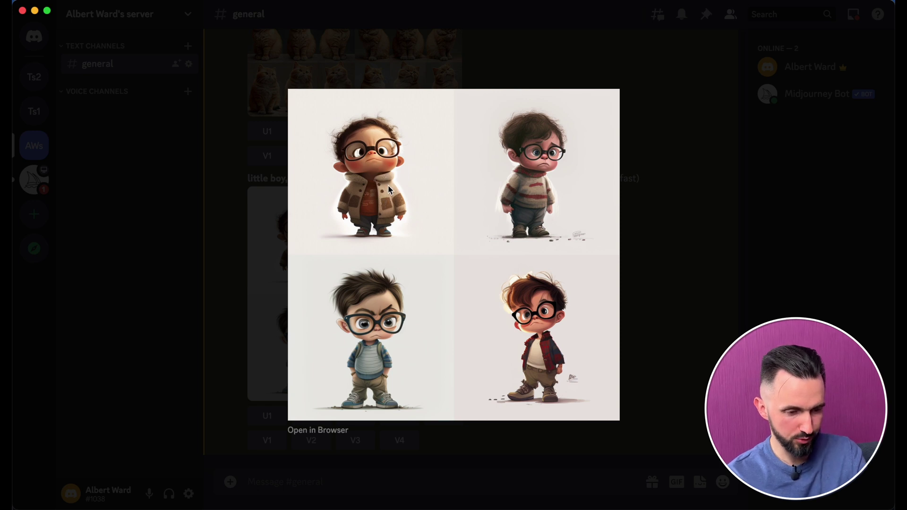
pyautogui.click(724, 341)
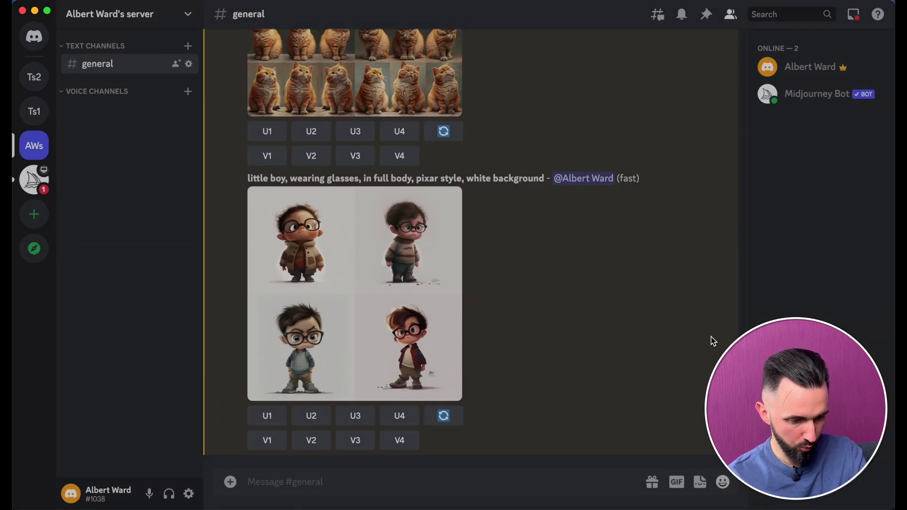
# - Upscale the first little boy image and get its seed from the Midjourney Bot's direct messages by reacting with an envelope emoji
pyautogui.click(268, 417)
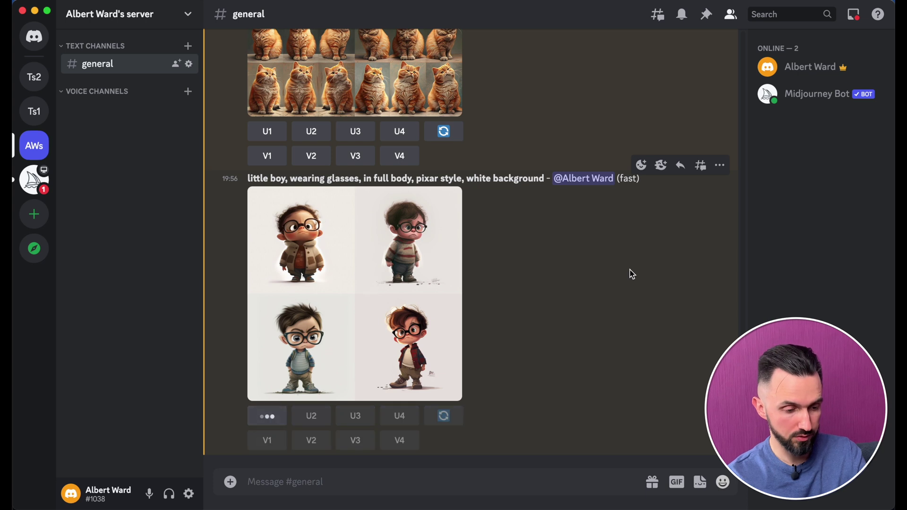
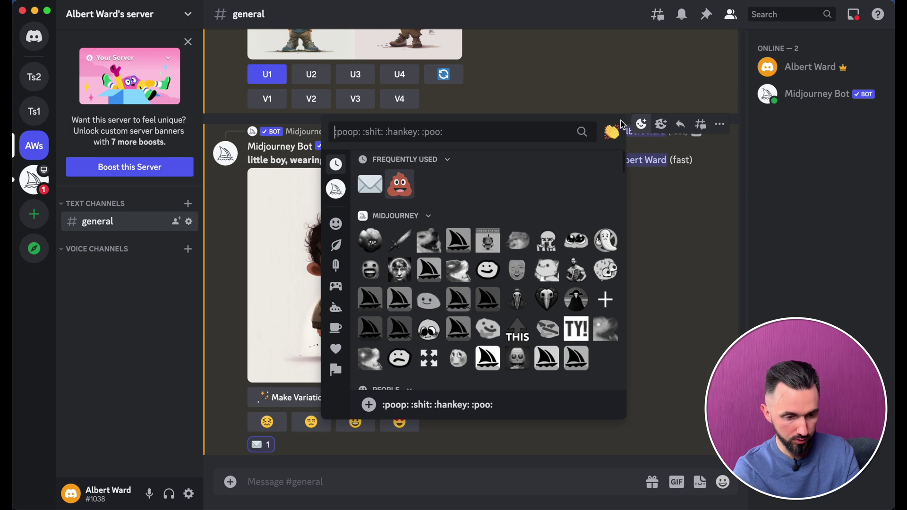
pyautogui.click(371, 189)
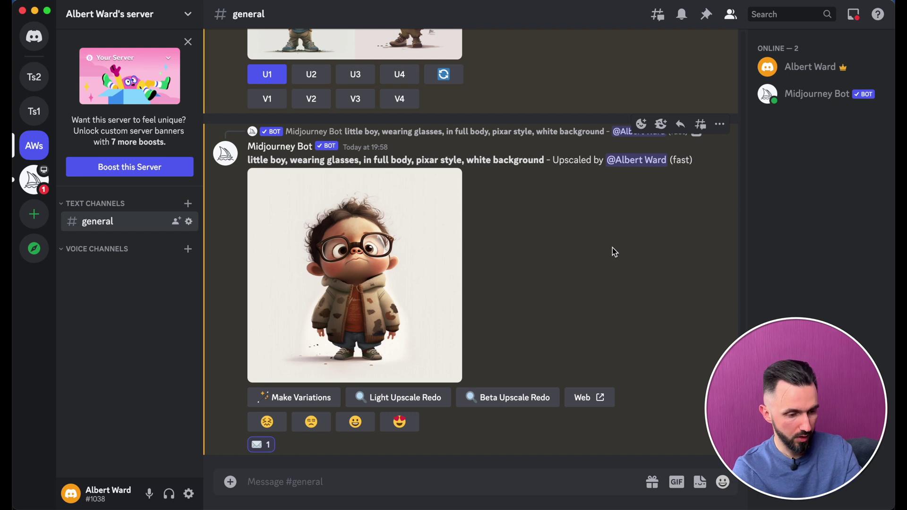
pyautogui.click(40, 40)
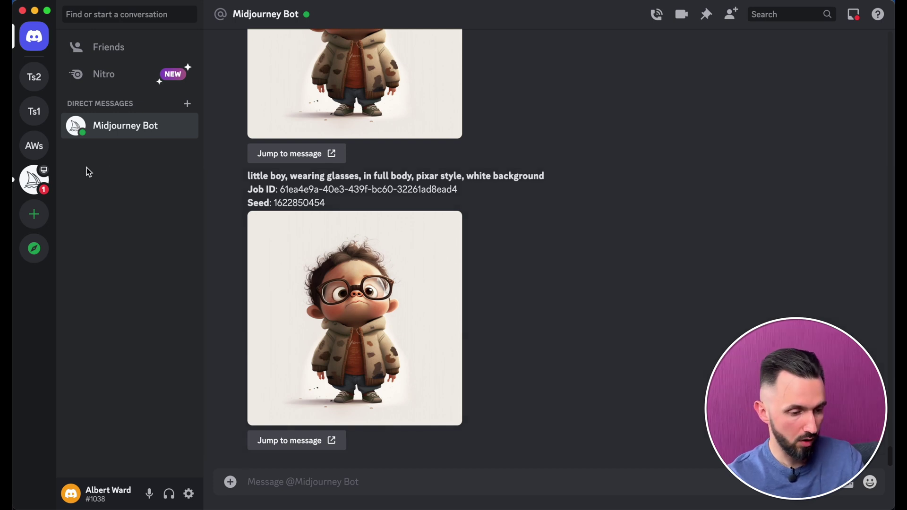
# - Return to the personal server's general channel and start an /imagine prompt with the link of the upscaled boy image
pyautogui.click(35, 188)
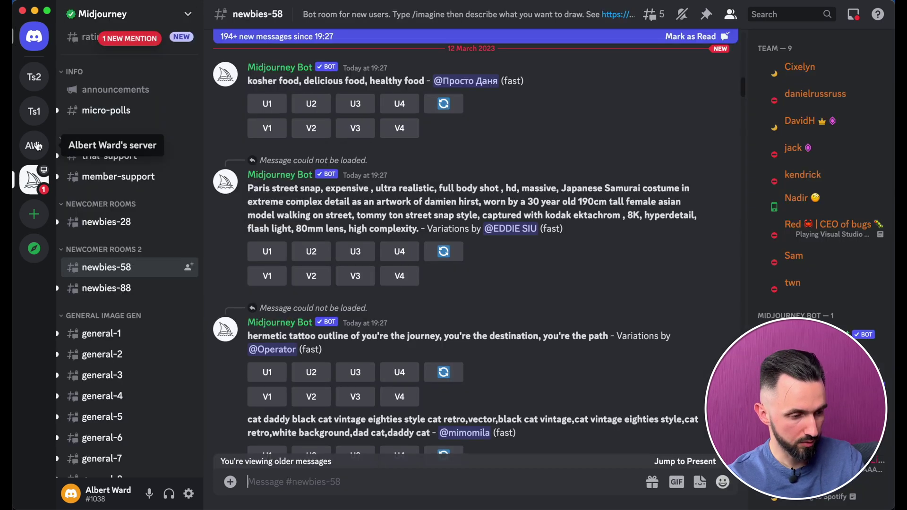
pyautogui.click(34, 145)
pyautogui.write('/')
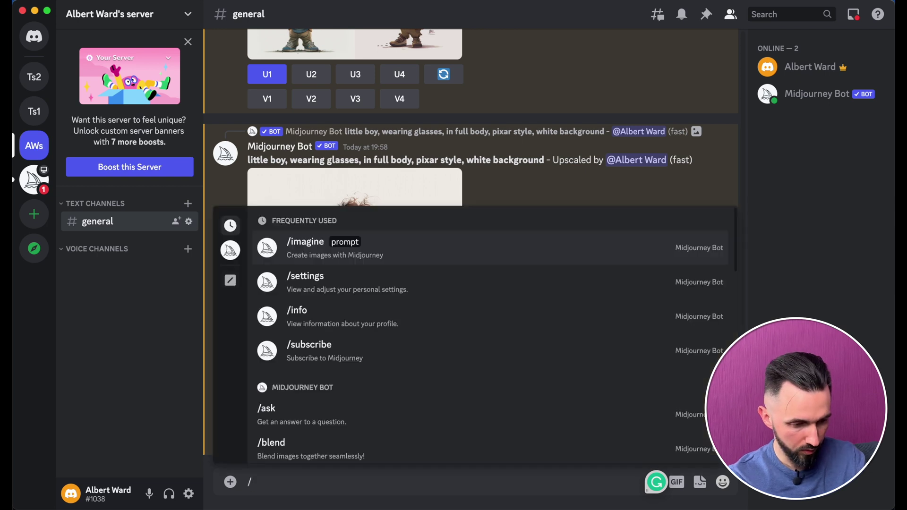
pyautogui.press('Return')
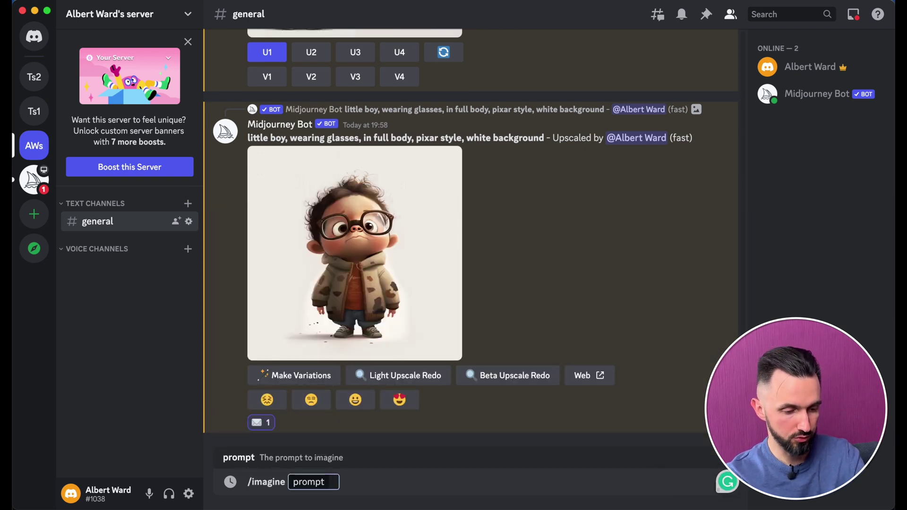
pyautogui.press('super+v')
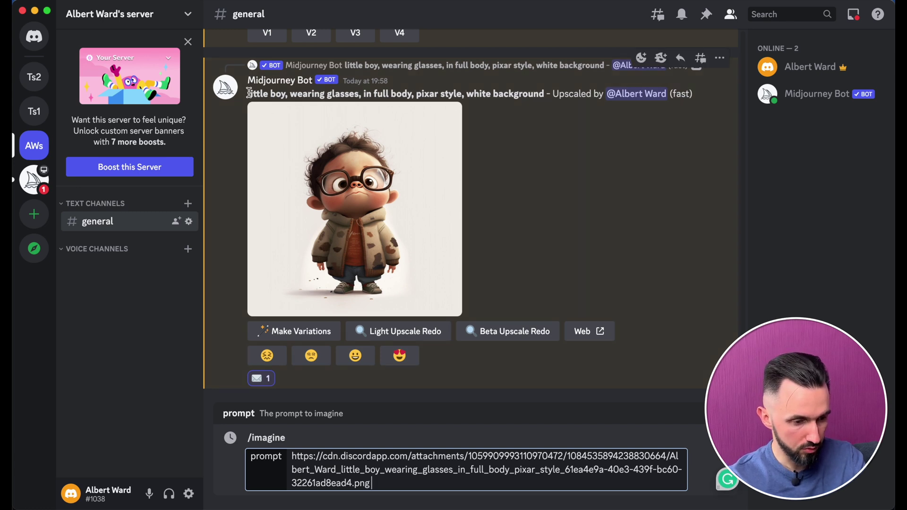
# - Append the original prompt text "little boy, wearing glasses, in full body, pixar style, white background" after the image link
pyautogui.moveTo(249, 93); pyautogui.dragTo(544, 94)
pyautogui.press('super+c')
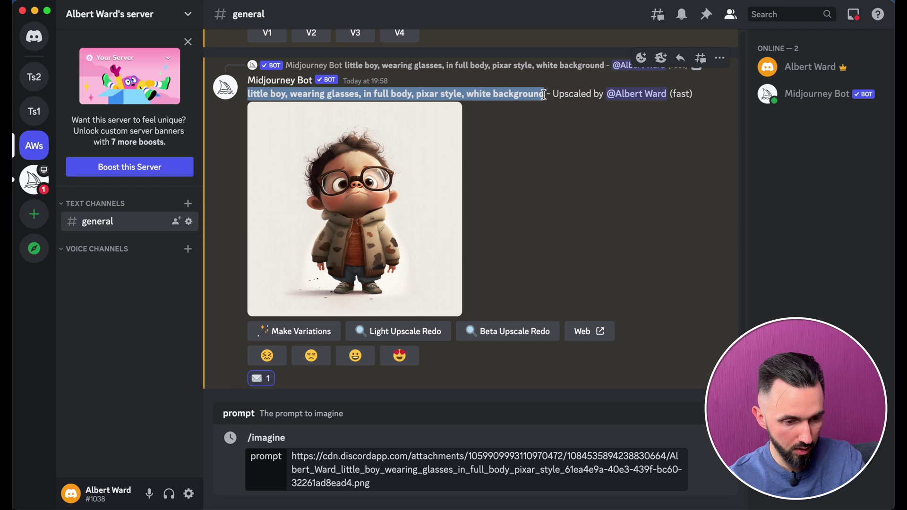
pyautogui.click(466, 486)
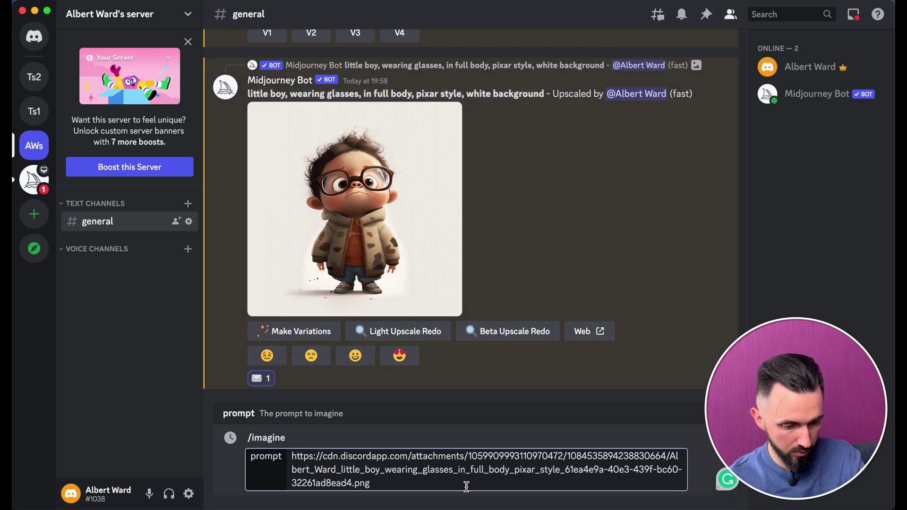
pyautogui.press('super+v')
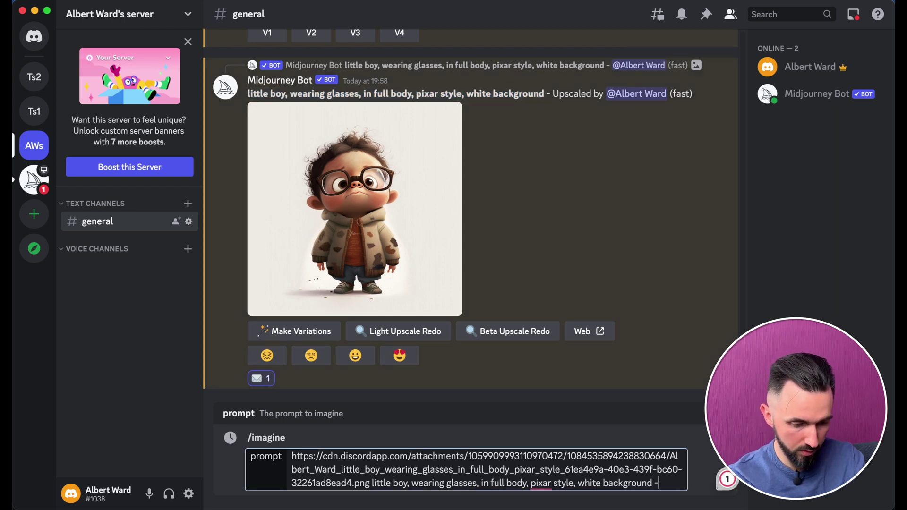
pyautogui.write('--seed')
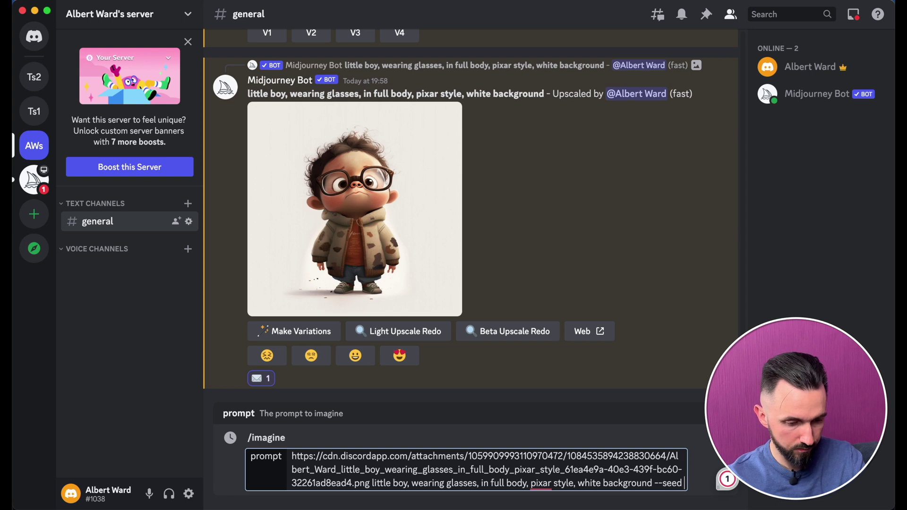
pyautogui.click(34, 36)
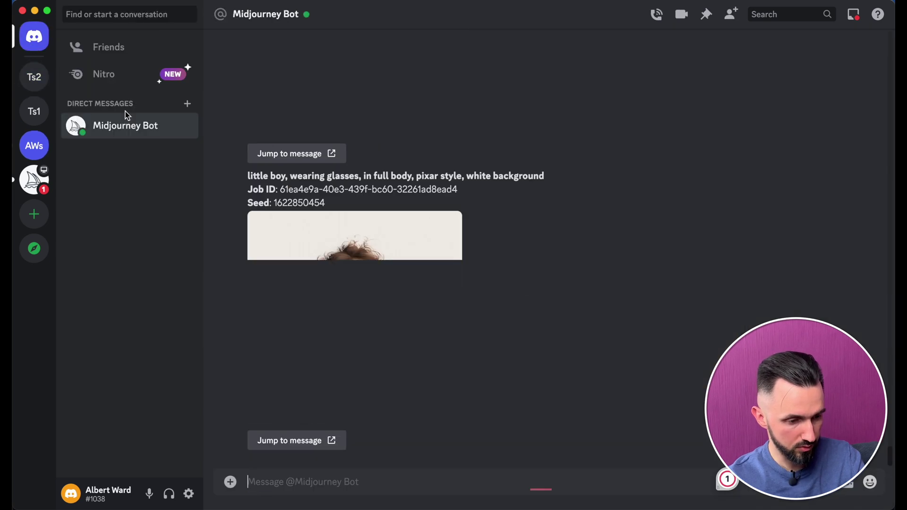
pyautogui.doubleClick(307, 203)
pyautogui.press('super+c')
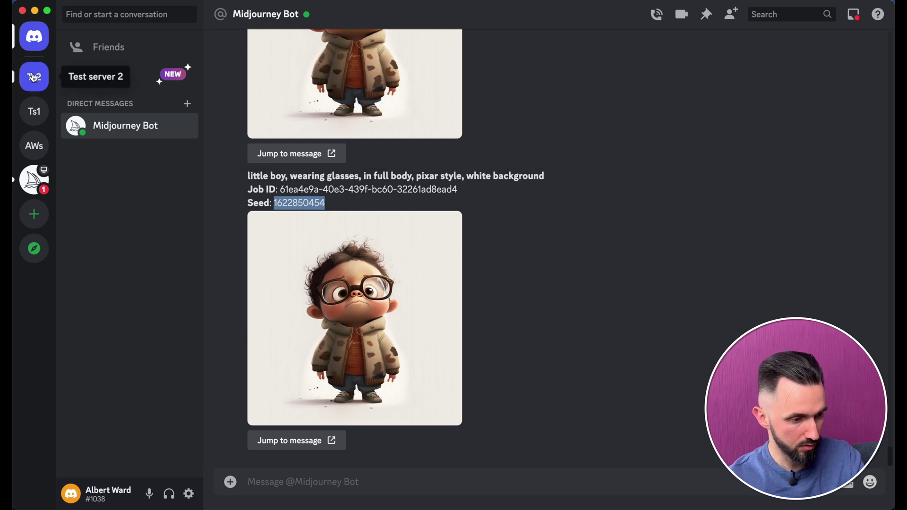
pyautogui.click(43, 148)
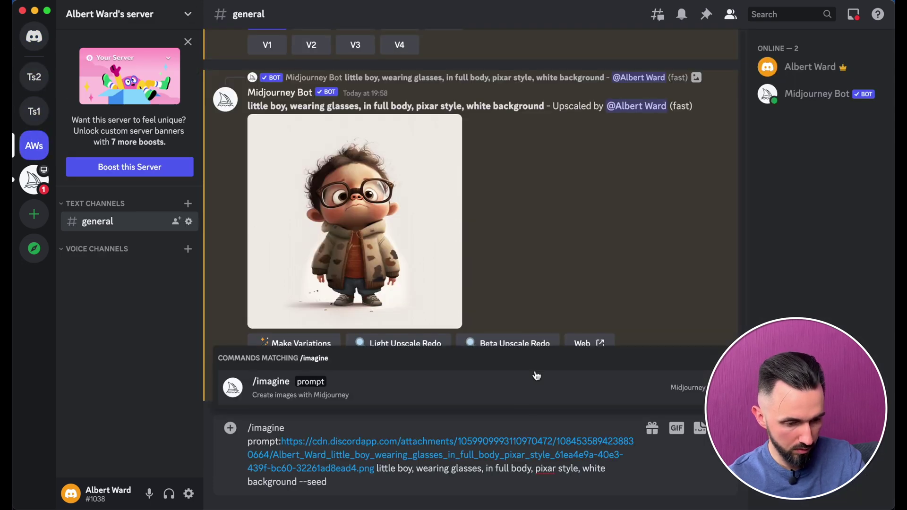
pyautogui.press('super+v')
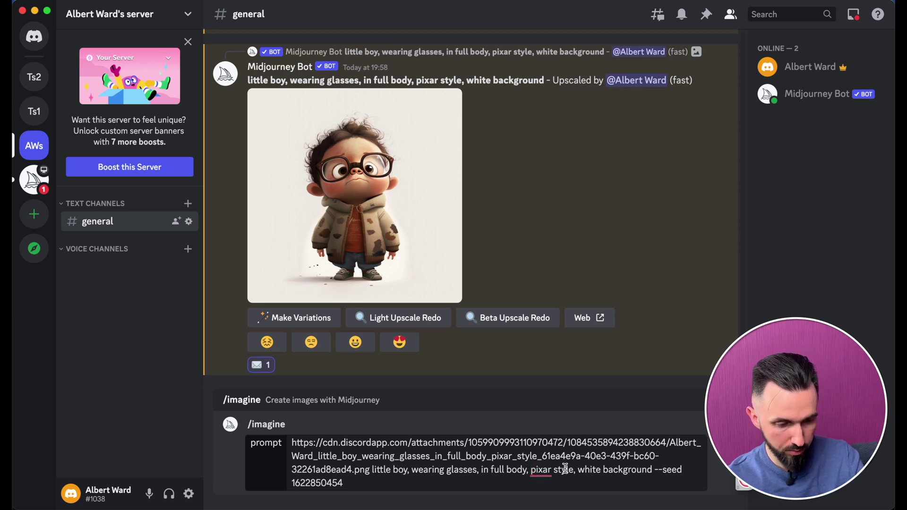
# - Insert "reading a book," after "wearing glasses," in the prompt and generate the images
pyautogui.click(407, 470)
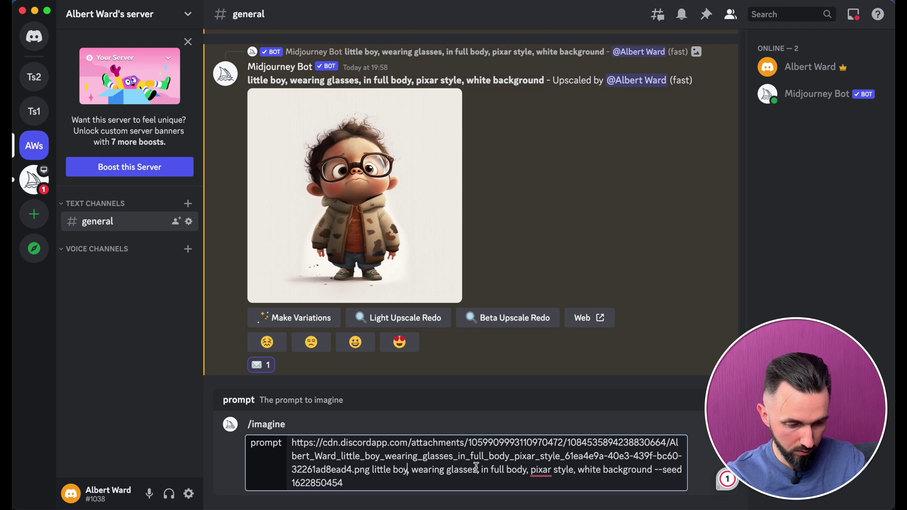
pyautogui.write(', ')
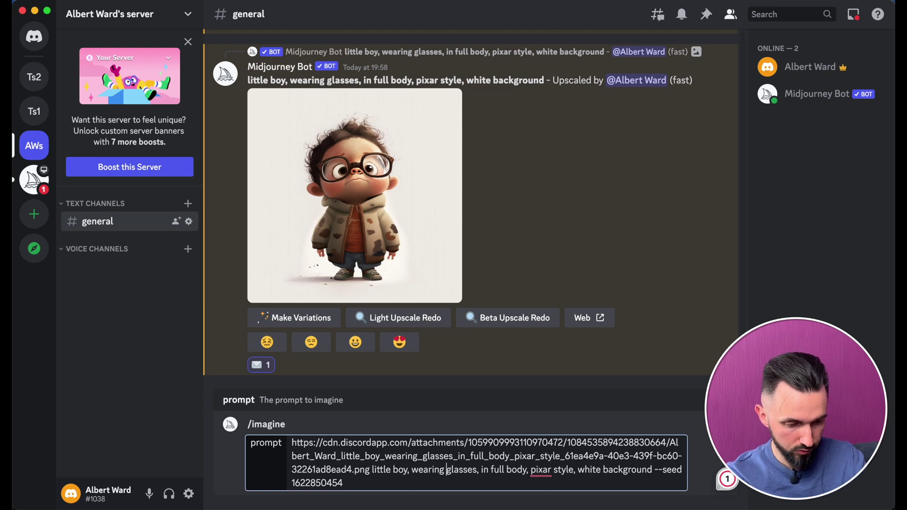
pyautogui.write('re')
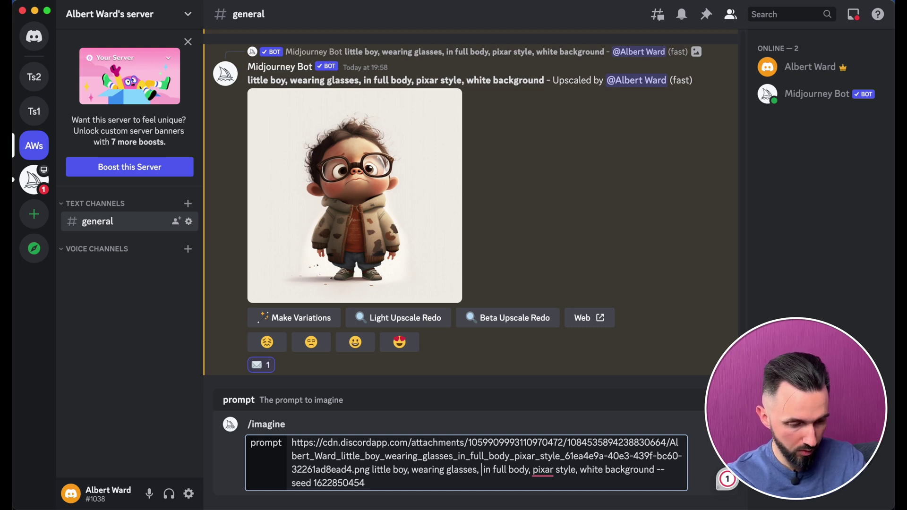
pyautogui.write('ading a bo')
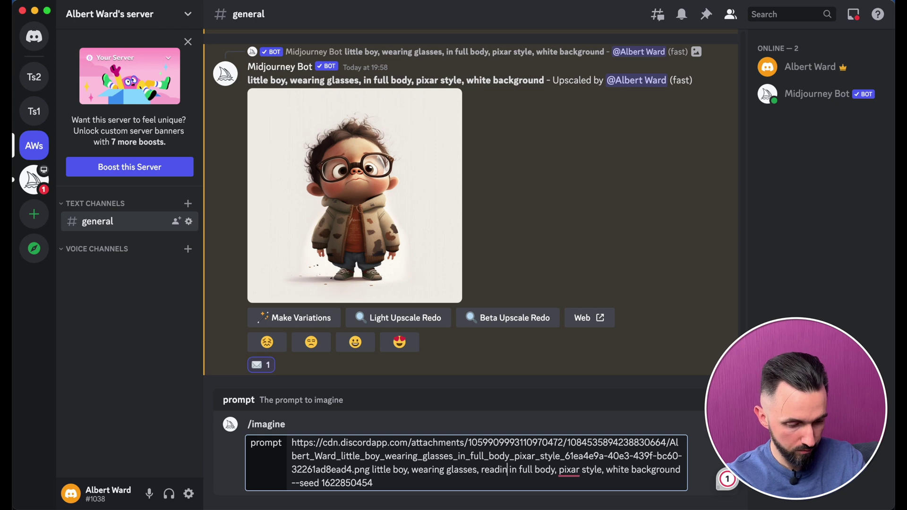
pyautogui.write('ok')
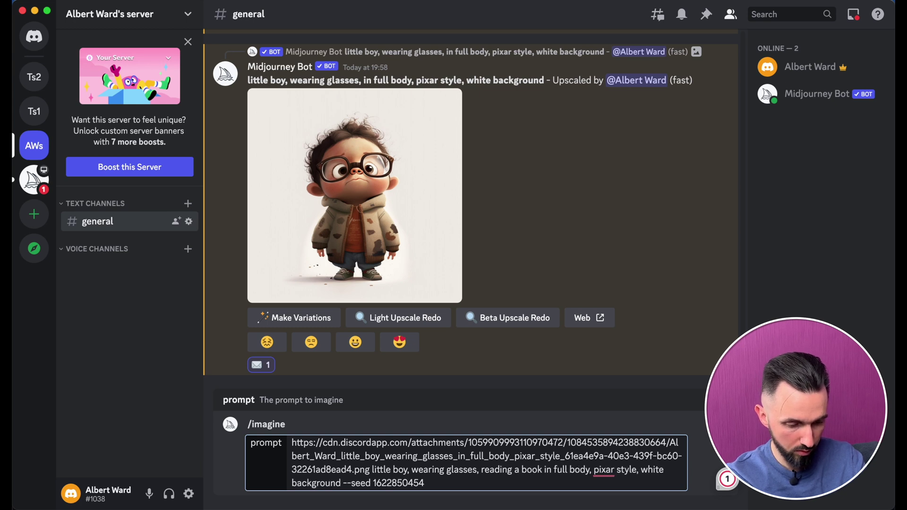
pyautogui.write(',')
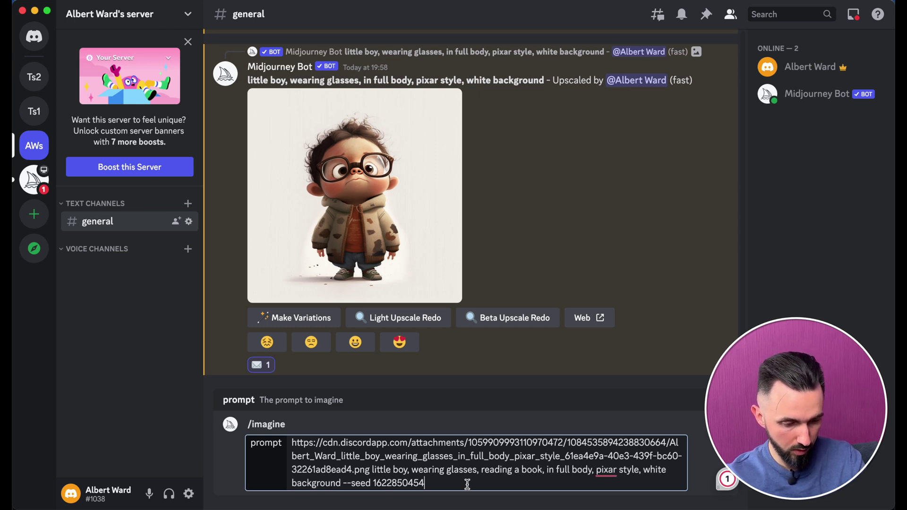
pyautogui.press('Return')
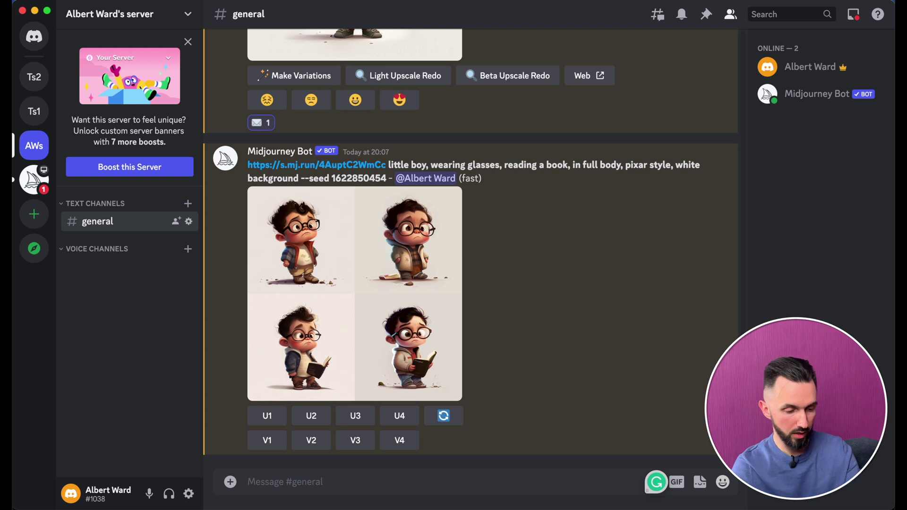
# - Compare the new book-reading grid, also viewed enlarged, with the original upscaled boy image
pyautogui.scroll(5, 520, 282)
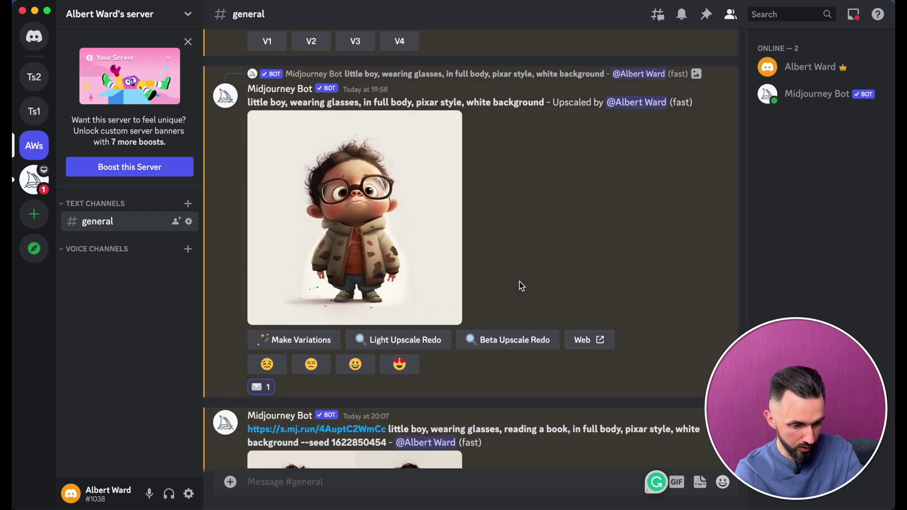
pyautogui.scroll(-5, 499, 286)
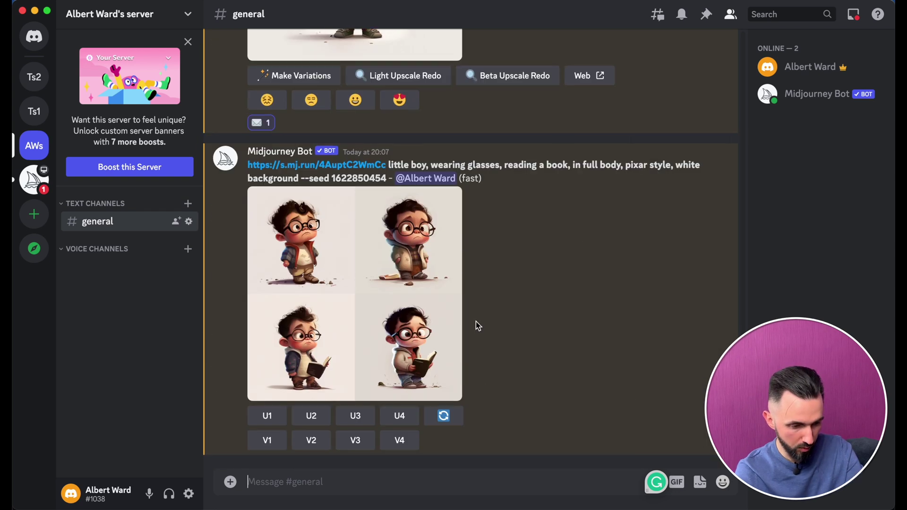
pyautogui.click(389, 270)
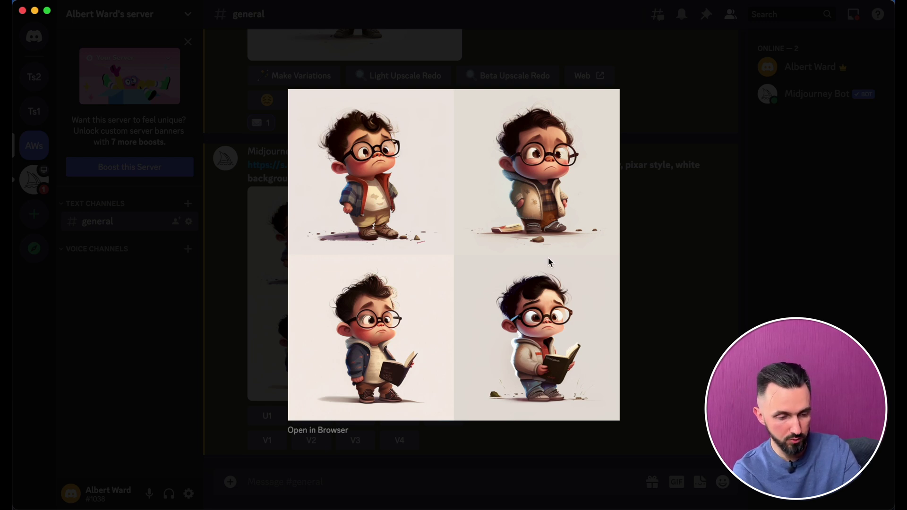
pyautogui.click(686, 258)
pyautogui.scroll(5, 416, 206)
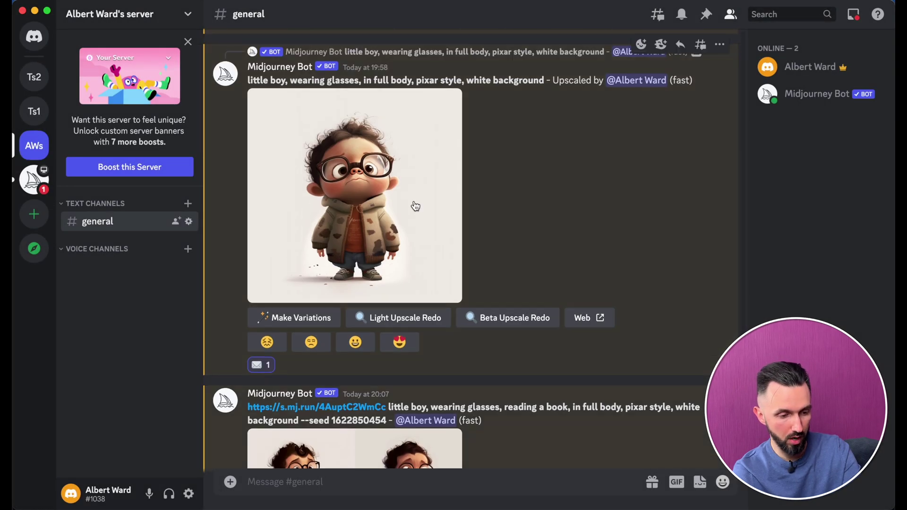
pyautogui.scroll(-5, 416, 206)
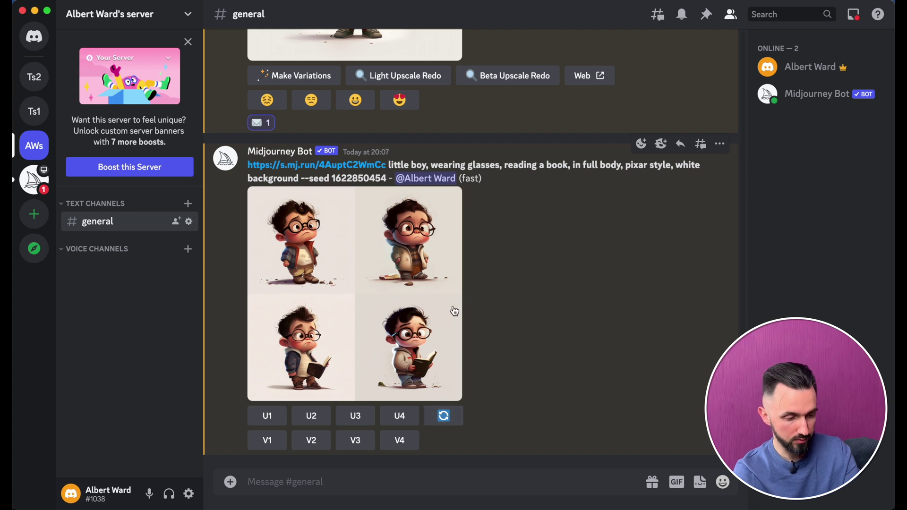
# - Start a new /imagine prompt with the boy image link, followed by the book-reading prompt's text and seed
pyautogui.click(489, 484)
pyautogui.write('/')
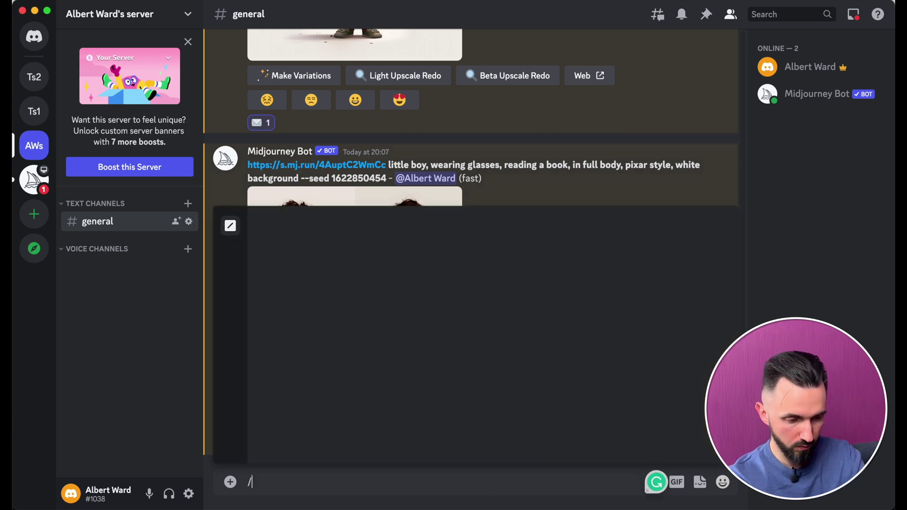
pyautogui.press('Return')
pyautogui.press('super+v')
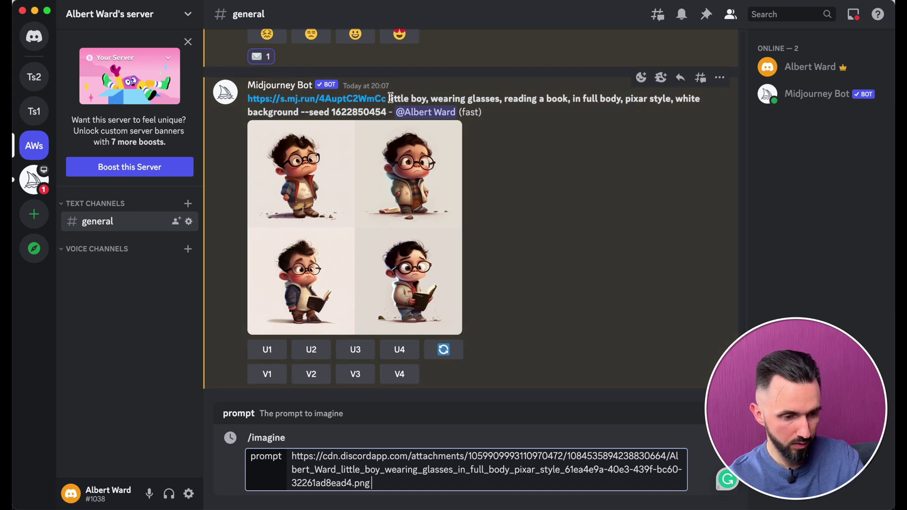
pyautogui.moveTo(391, 97); pyautogui.dragTo(386, 113)
pyautogui.press('super+c')
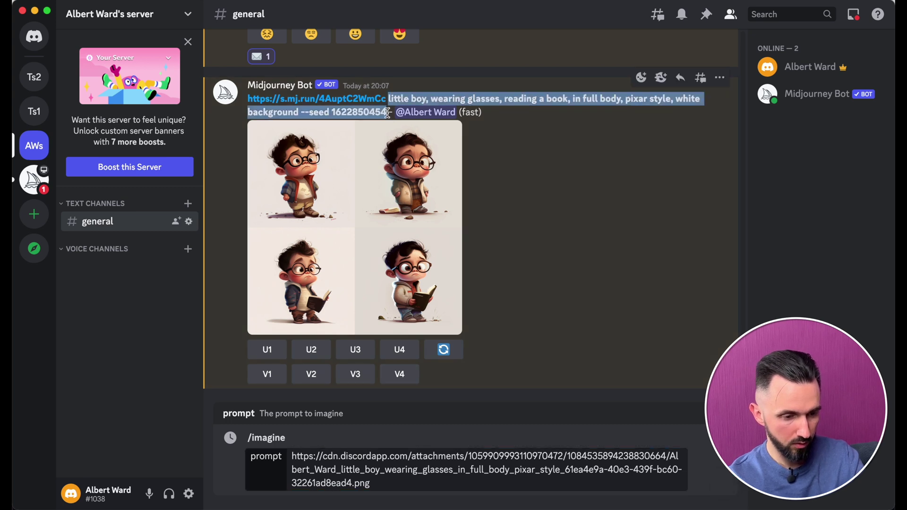
pyautogui.click(456, 492)
pyautogui.press('super+v')
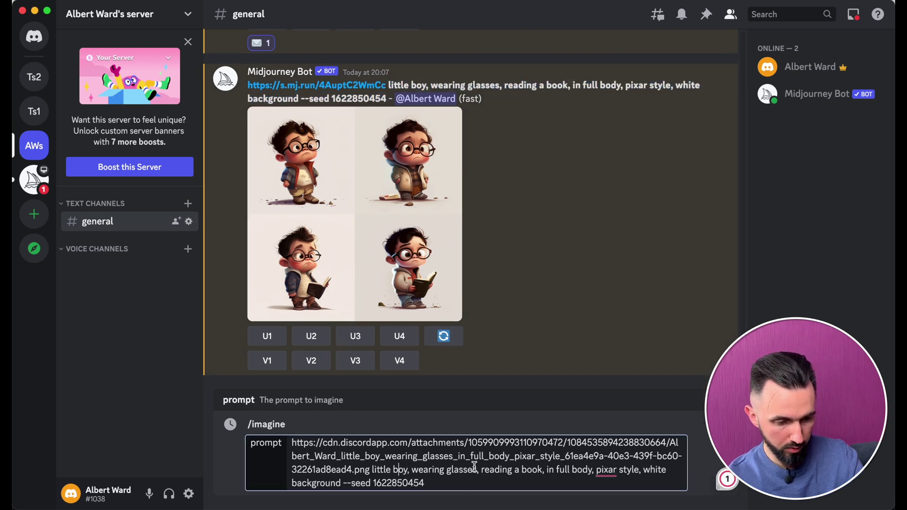
# - Remove "reading a book," from the new prompt
pyautogui.click(545, 470)
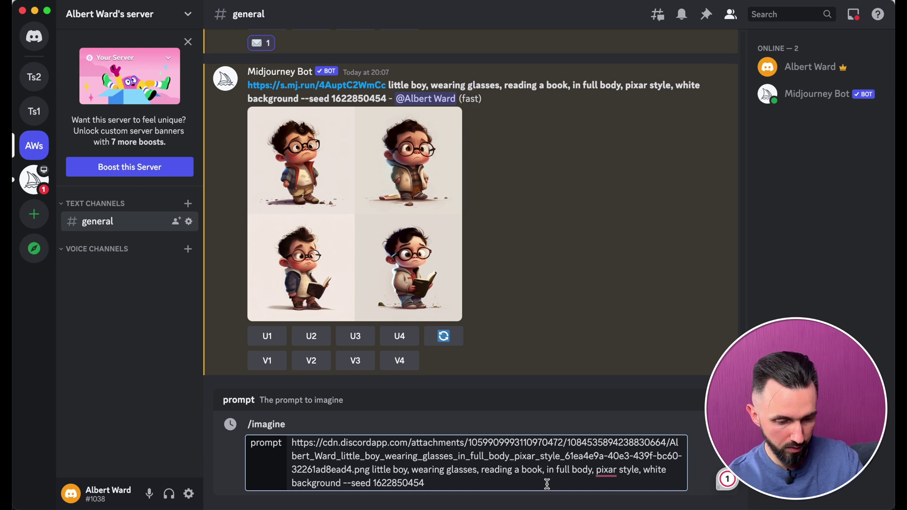
pyautogui.press('BackSpace')
pyautogui.press('BackSpace')
pyautogui.press('BackSpace')
pyautogui.press('BackSpace')
pyautogui.press('BackSpace')
pyautogui.press('BackSpace')
pyautogui.press('BackSpace')
pyautogui.press('BackSpace')
pyautogui.press('BackSpace')
pyautogui.press('BackSpace')
pyautogui.press('BackSpace')
pyautogui.press('BackSpace')
pyautogui.press('BackSpace')
pyautogui.press('BackSpace')
pyautogui.press('BackSpace')
pyautogui.press('BackSpace')
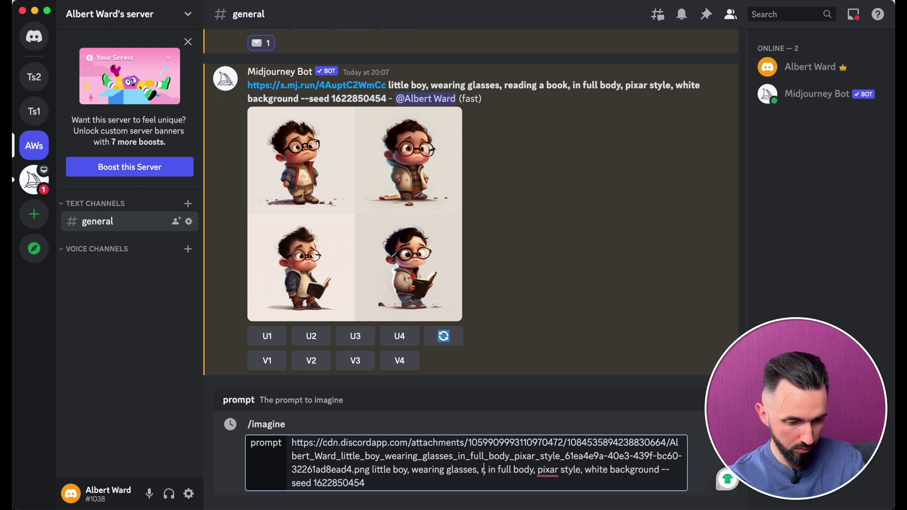
pyautogui.press('BackSpace')
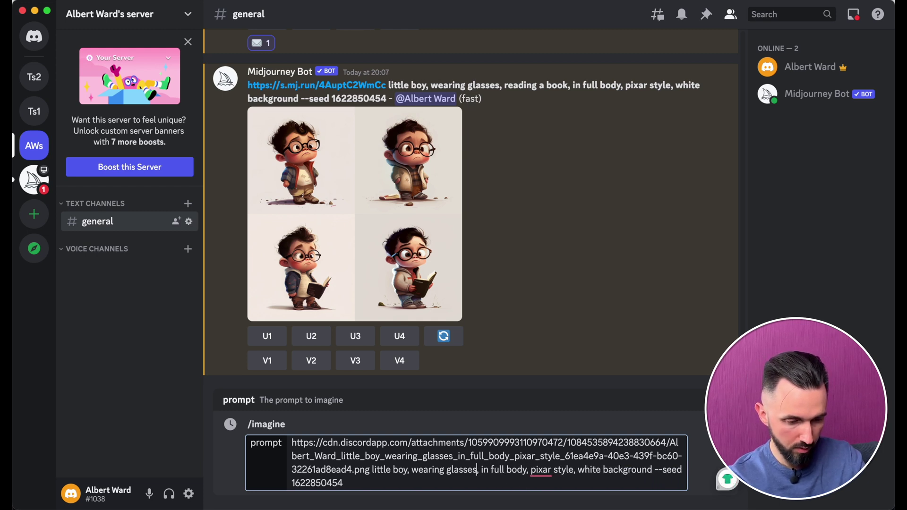
# - Insert "with his little dog" after "little boy" in the prompt, generate the images and view the grid enlarged
pyautogui.click(370, 470)
pyautogui.write('with ')
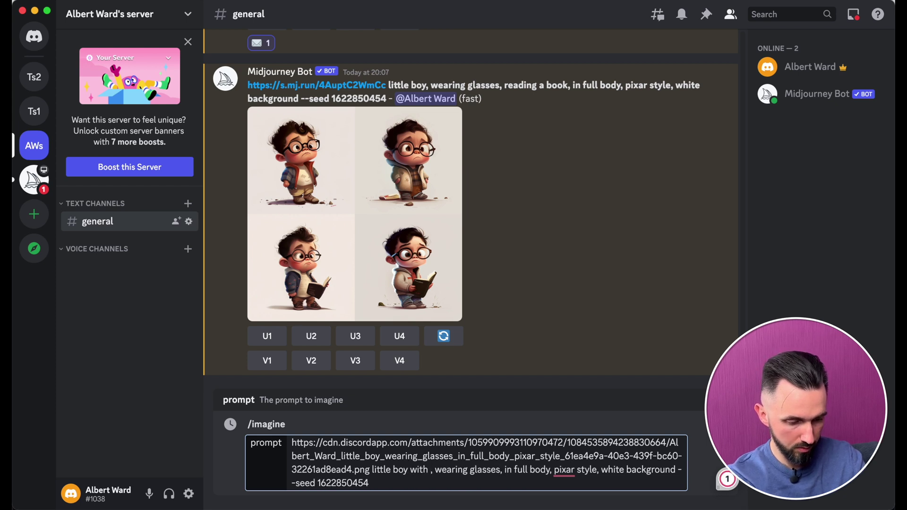
pyautogui.write('his')
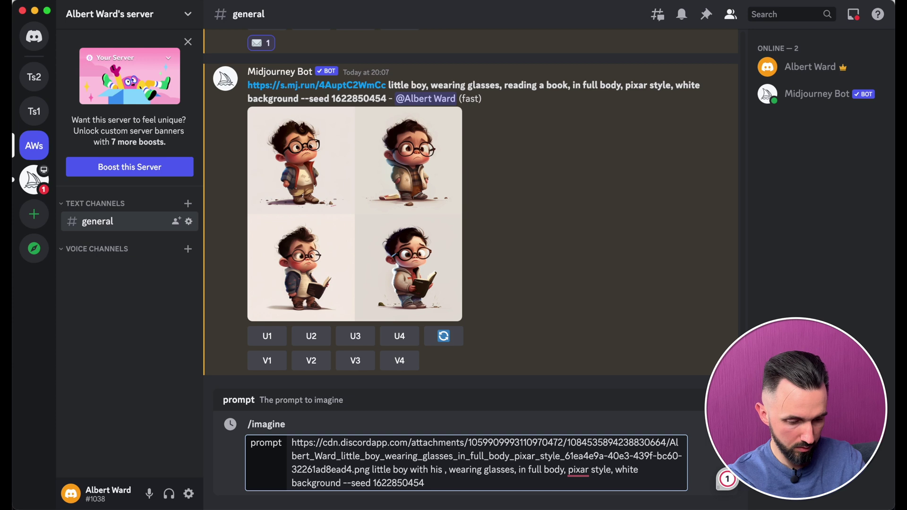
pyautogui.write(' little')
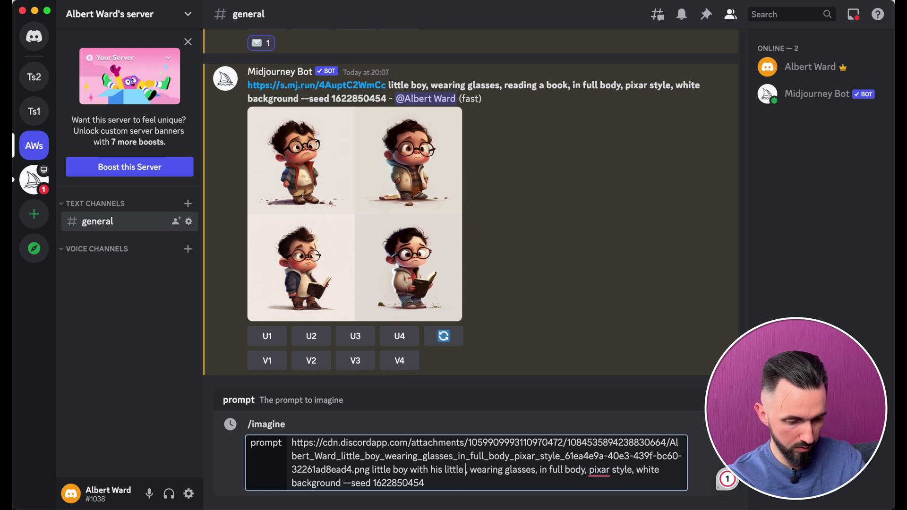
pyautogui.write(' dog')
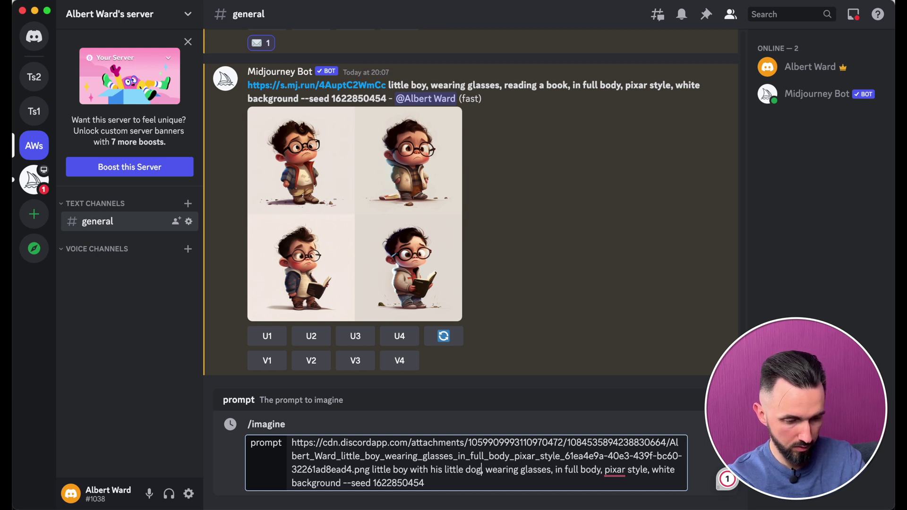
pyautogui.click(444, 481)
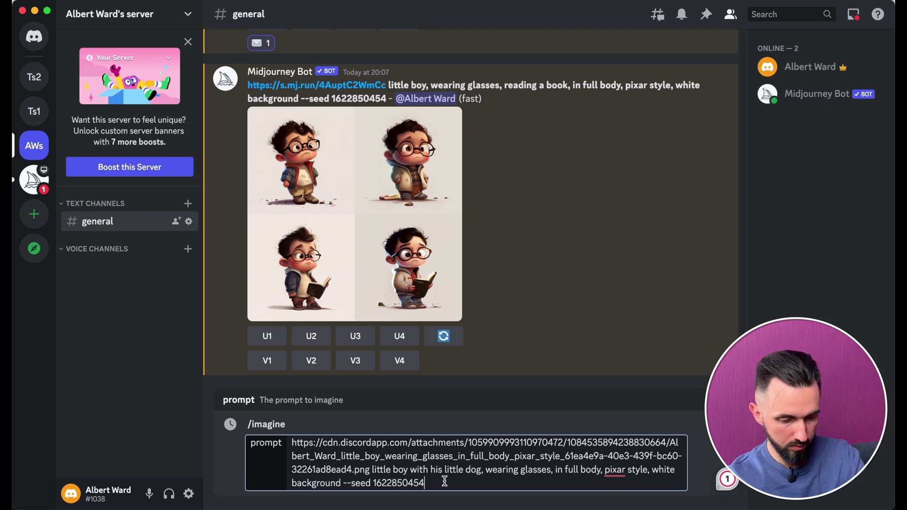
pyautogui.press('Return')
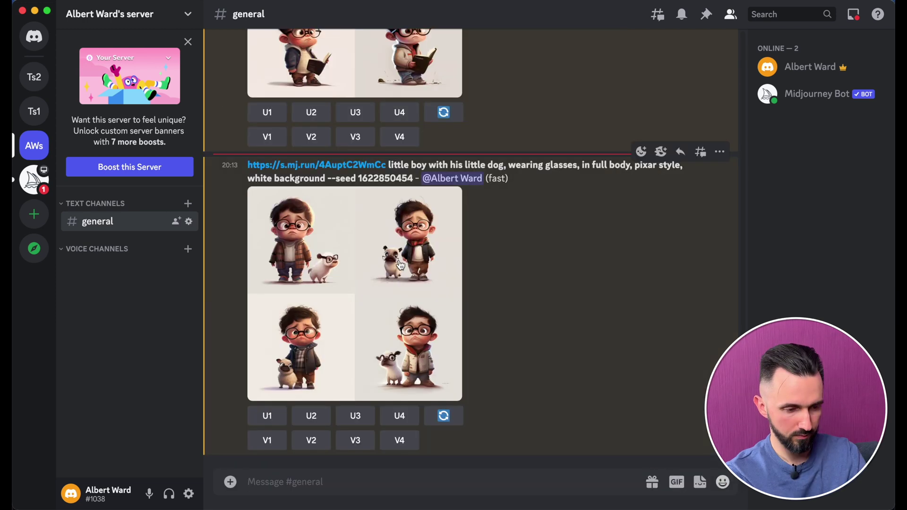
pyautogui.click(398, 262)
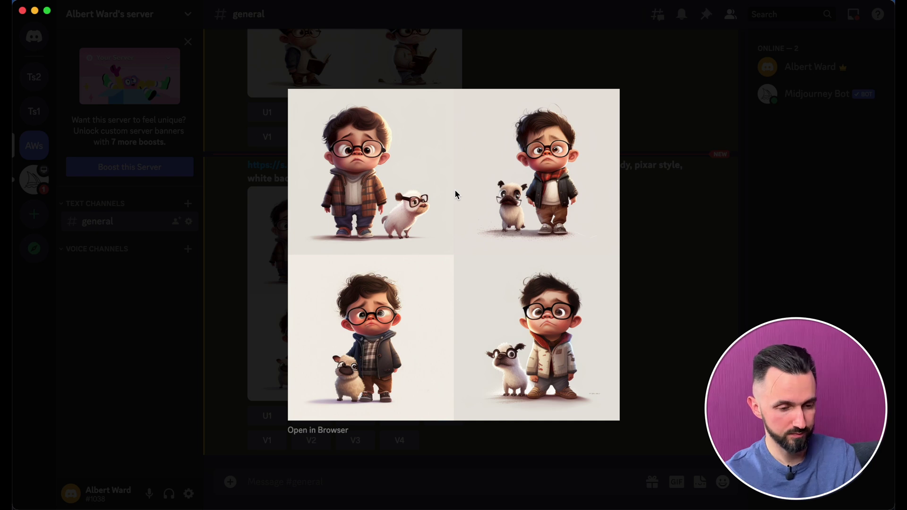
pyautogui.press('Escape')
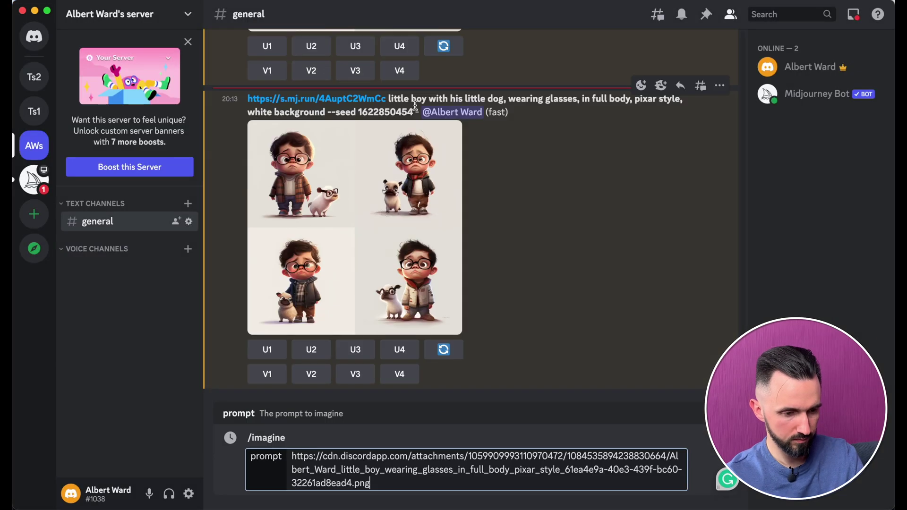
# - Copy the book-reading prompt's text and seed into another /imagine prompt after the boy image link
pyautogui.moveTo(389, 236); pyautogui.dragTo(388, 250)
pyautogui.press('super+c')
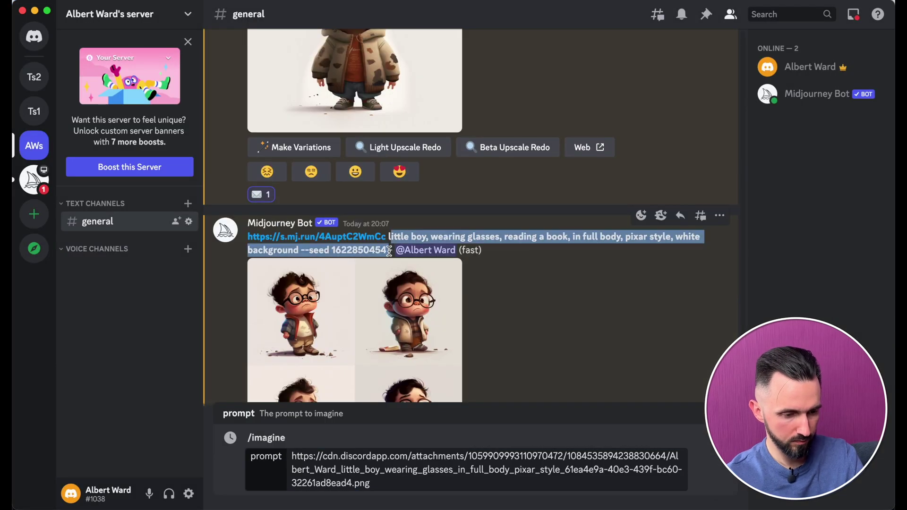
pyautogui.press('super+v')
# - Add "smiling on face," after "little boy," and "in his hands" after "reading a book", generate the images and view the grid enlarged
pyautogui.write('smiling on face,')
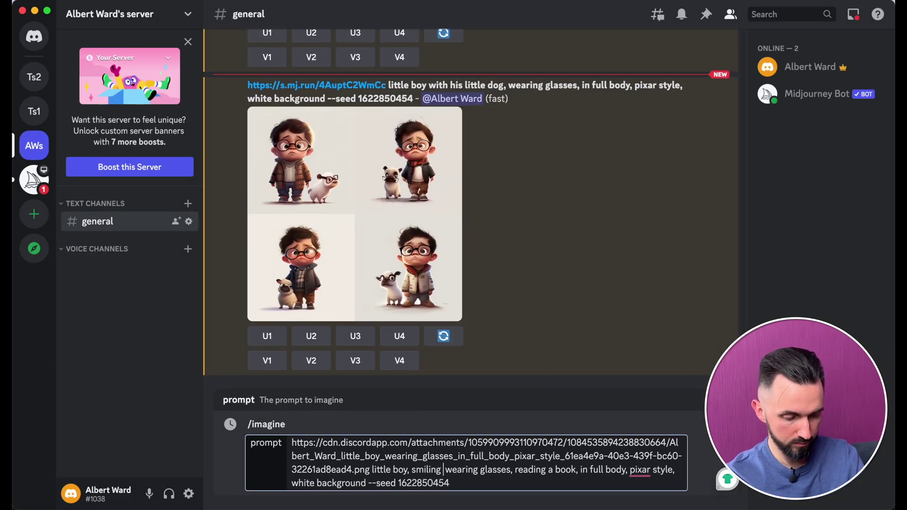
pyautogui.click(620, 469)
pyautogui.write('in his hands,')
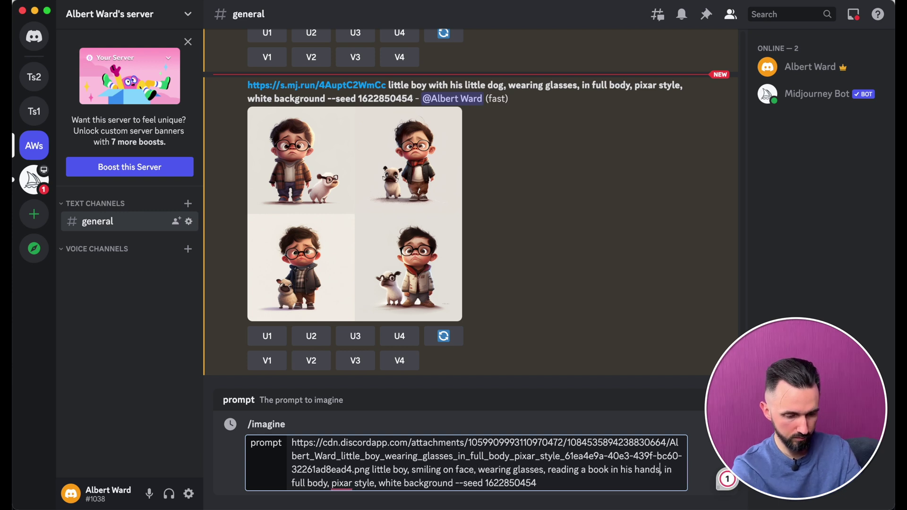
pyautogui.press('Return')
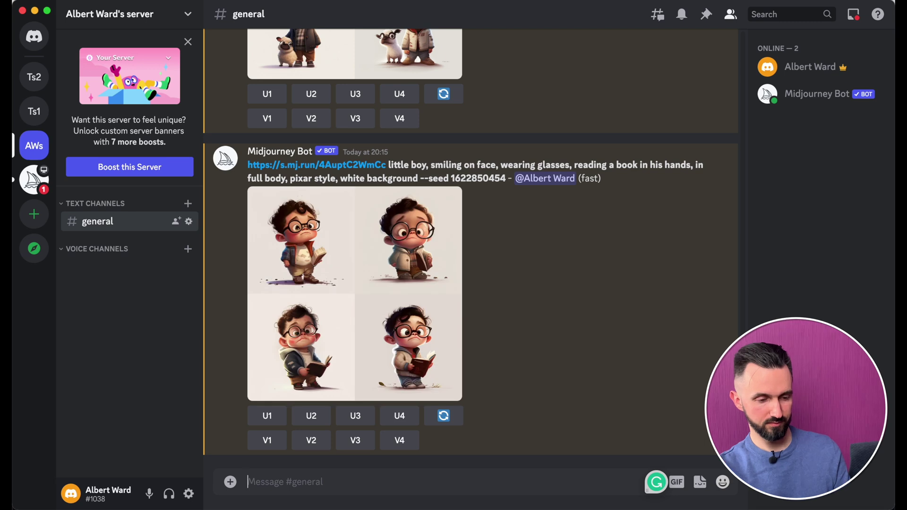
pyautogui.click(368, 312)
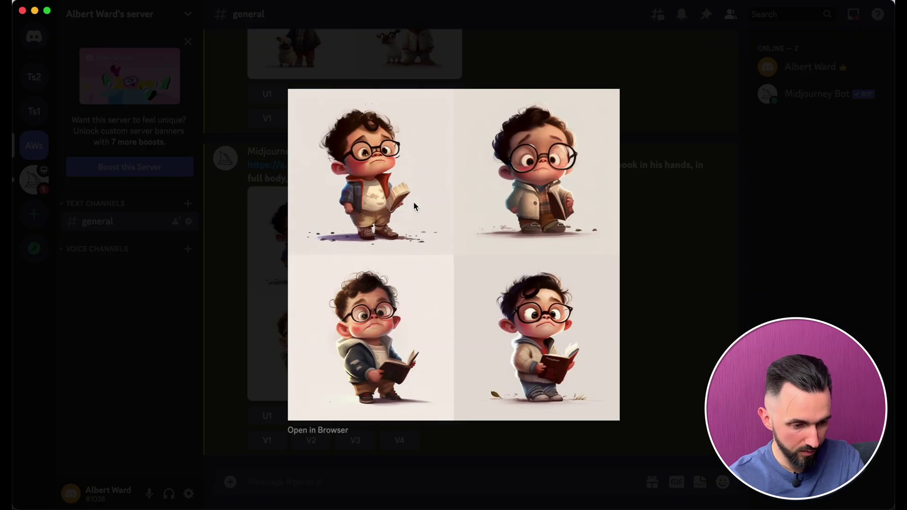